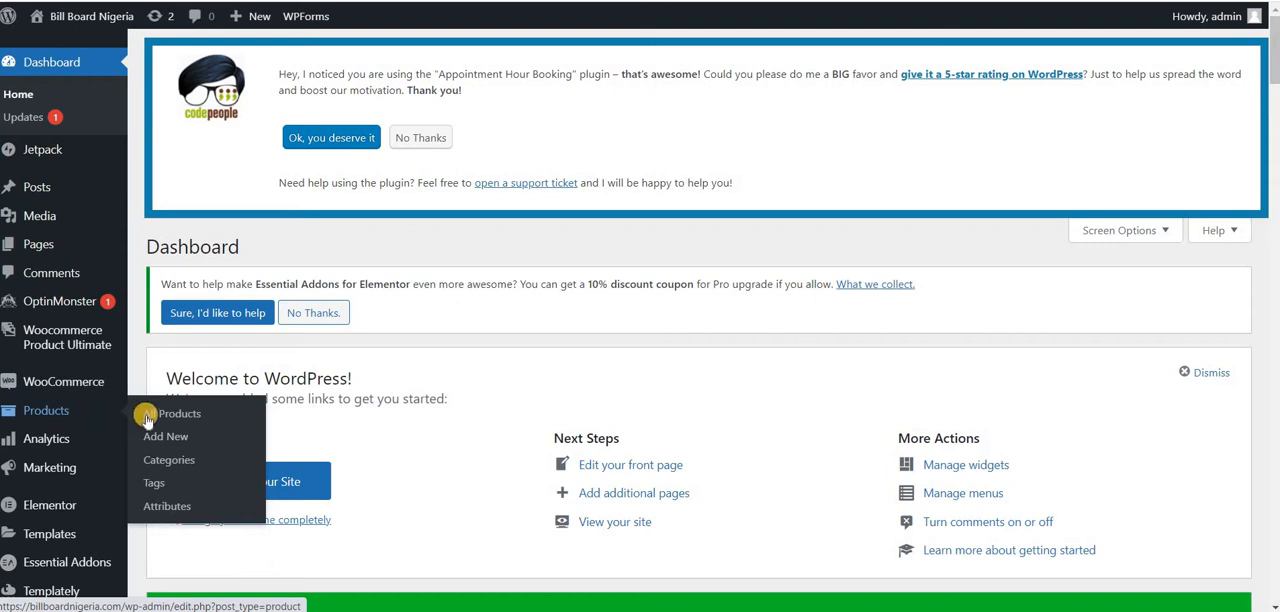
Step: Open the product tags and list the products that carry the Lagos tag
left_click(159, 486)
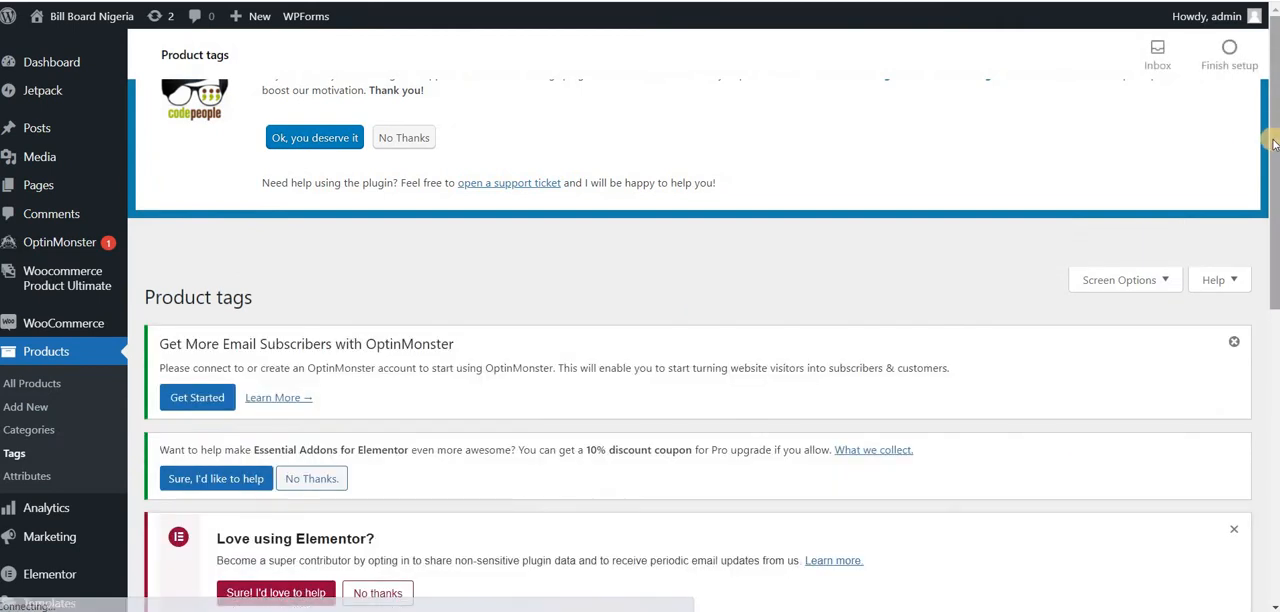
left_click_drag(1272, 130, 1272, 408)
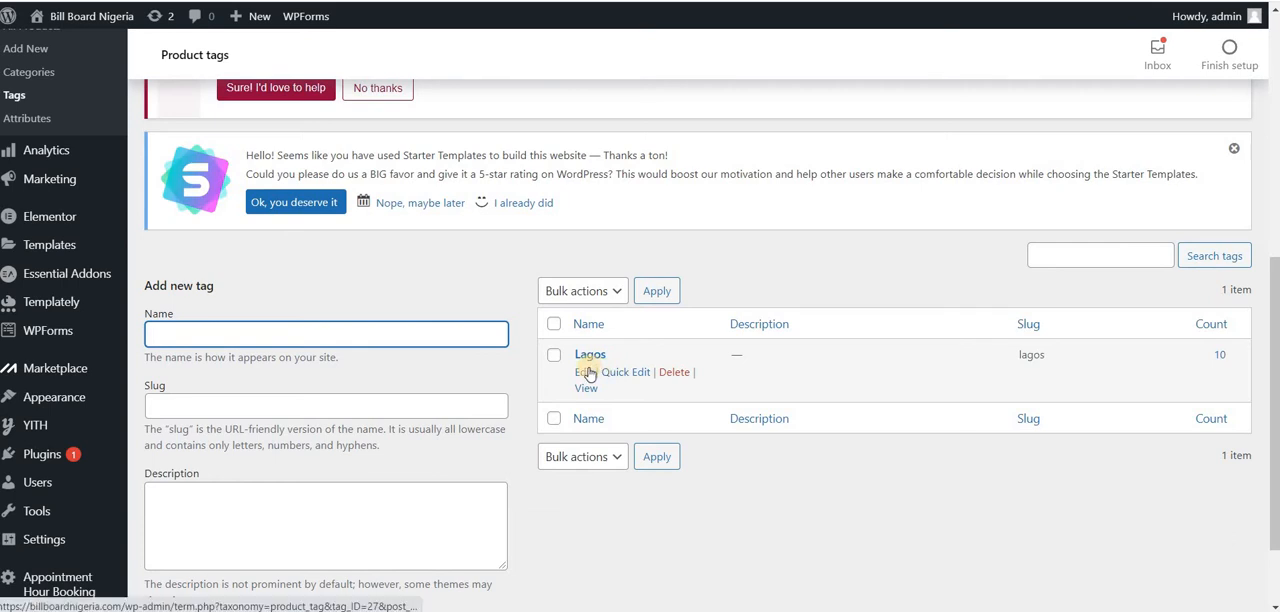
left_click(1221, 358)
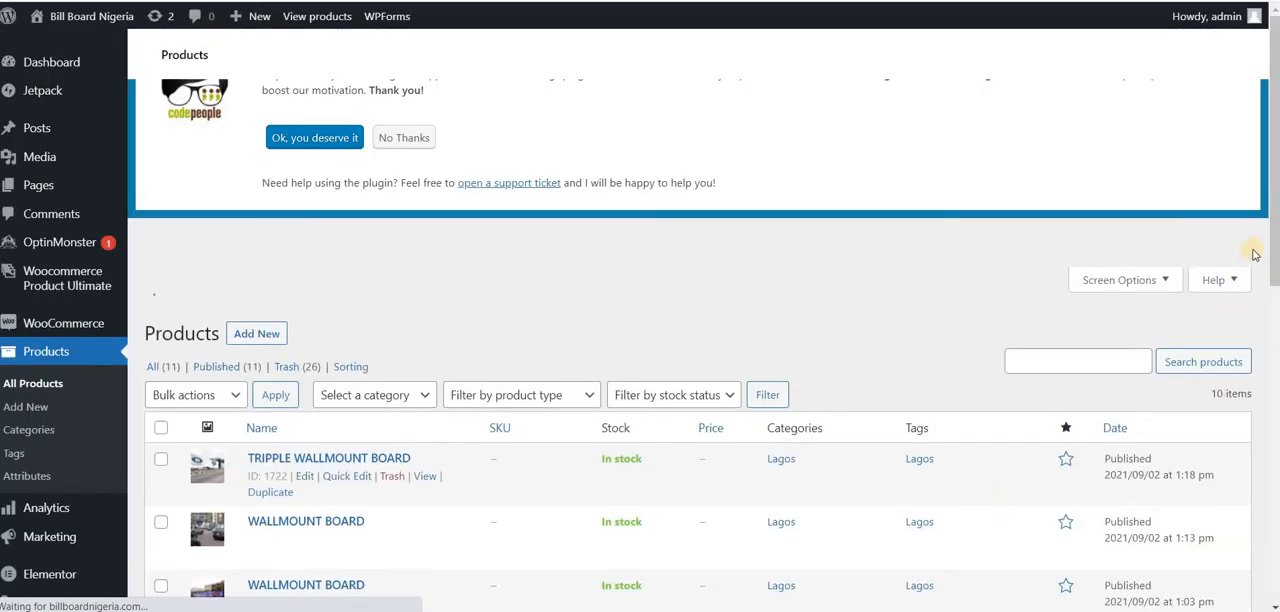
mouse_move(1275, 278)
left_mouse_down()
mouse_move(1267, 595)
mouse_move(1270, 299)
left_mouse_up()
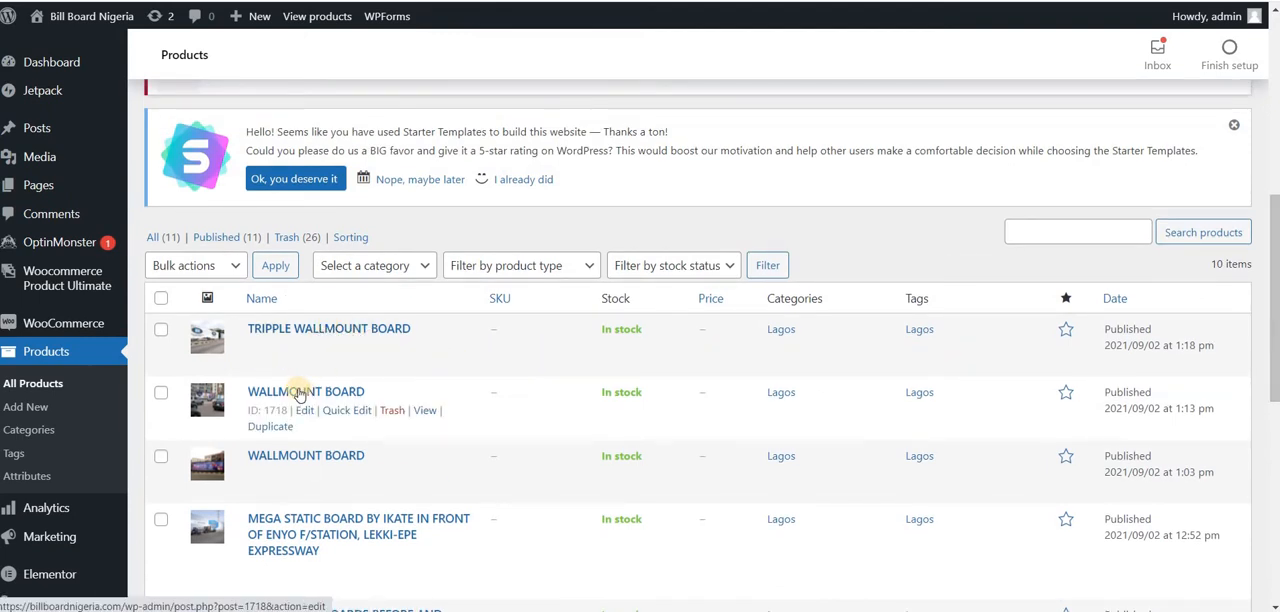
Step: Open all the listed Lagos-tagged products for bulk editing and look through the available fields
left_click(161, 298)
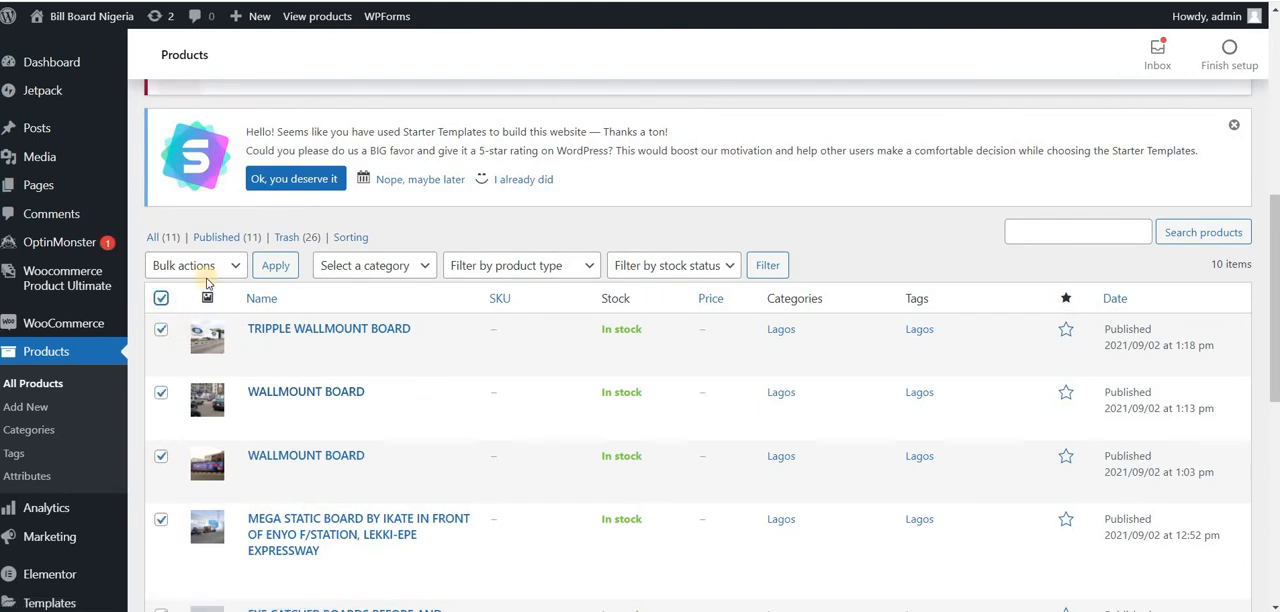
left_click(232, 277)
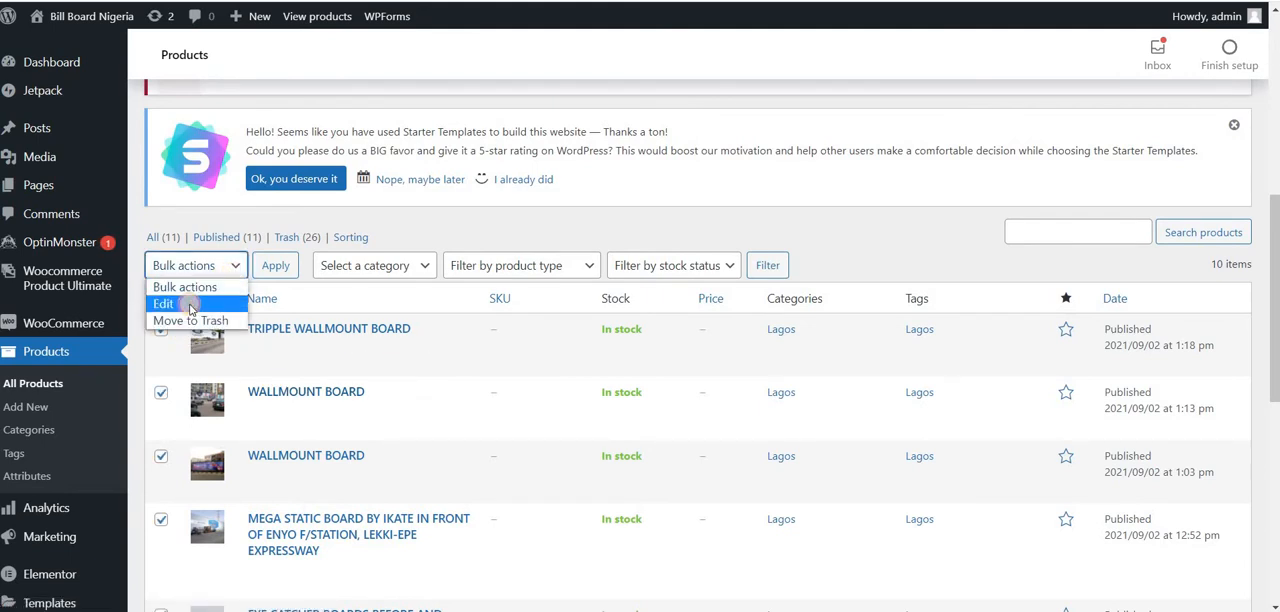
left_click(185, 304)
left_click(274, 268)
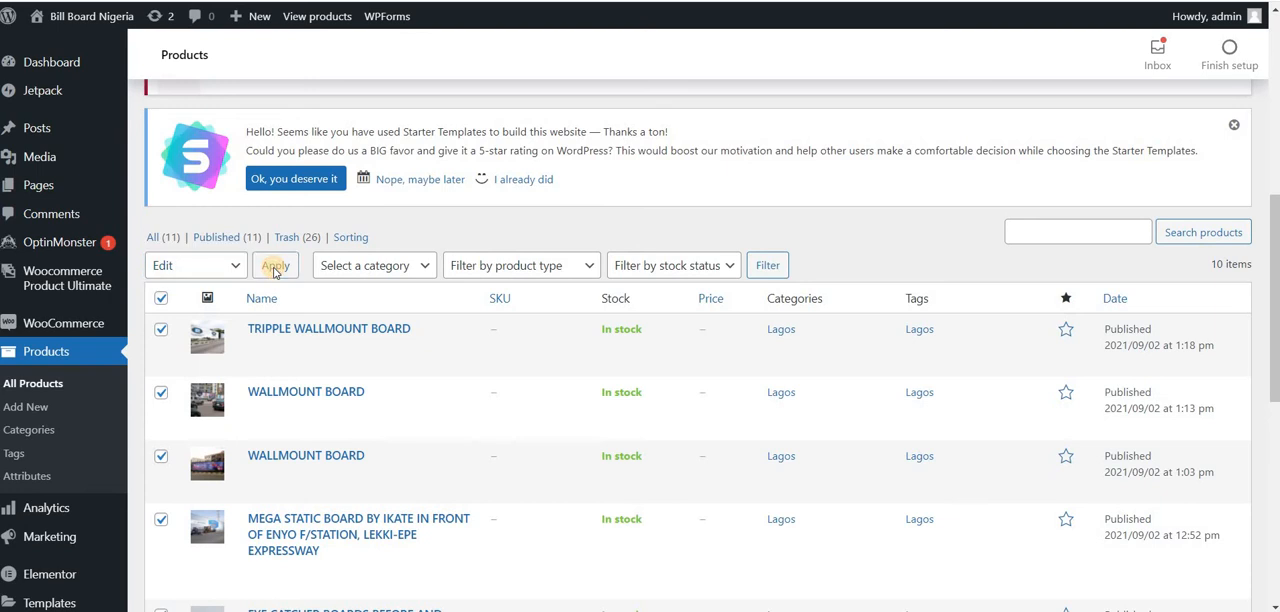
left_click_drag(1274, 160, 849, 340)
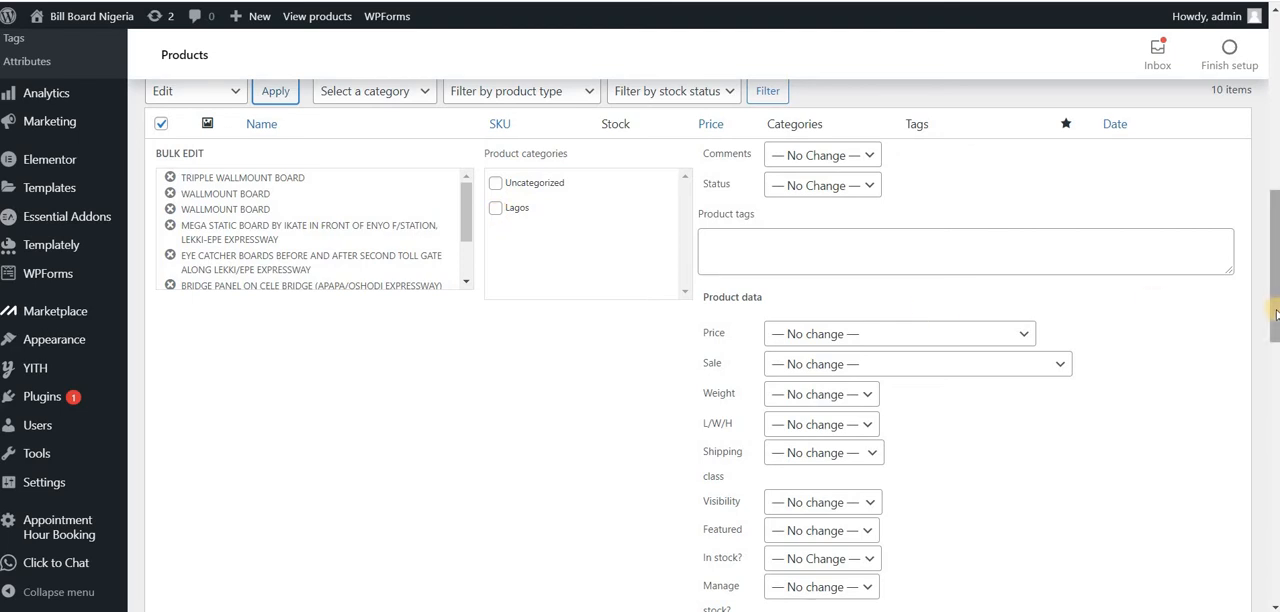
left_click_drag(1273, 292, 1273, 256)
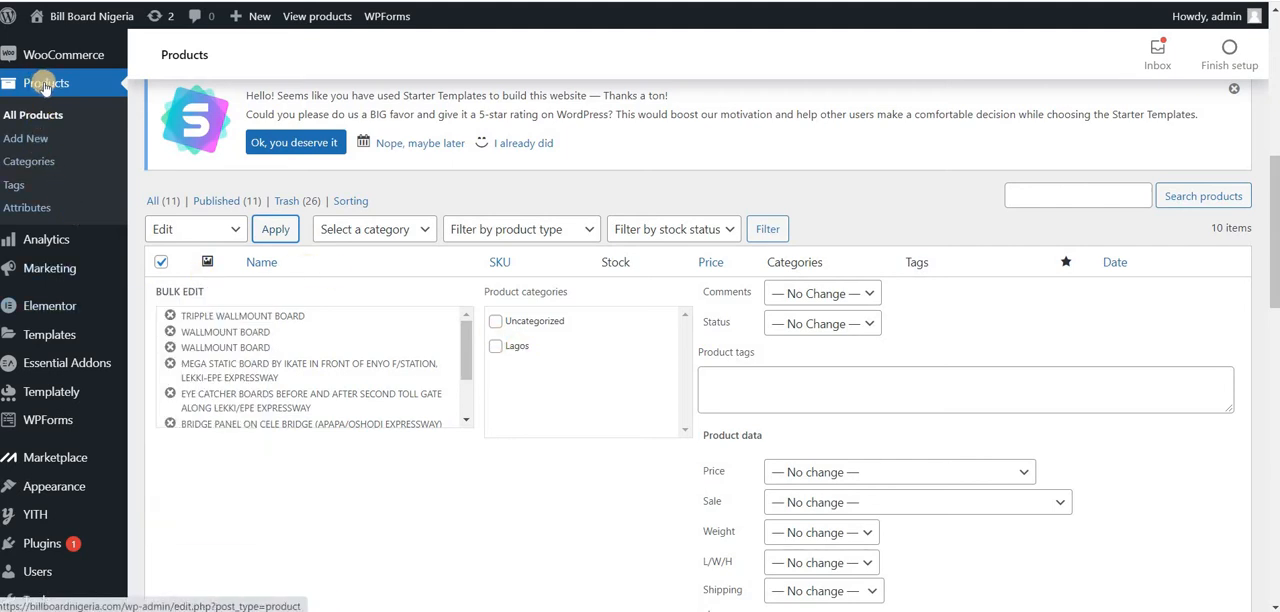
Step: Open the product categories and list the products in the Lagos category
left_click(36, 163)
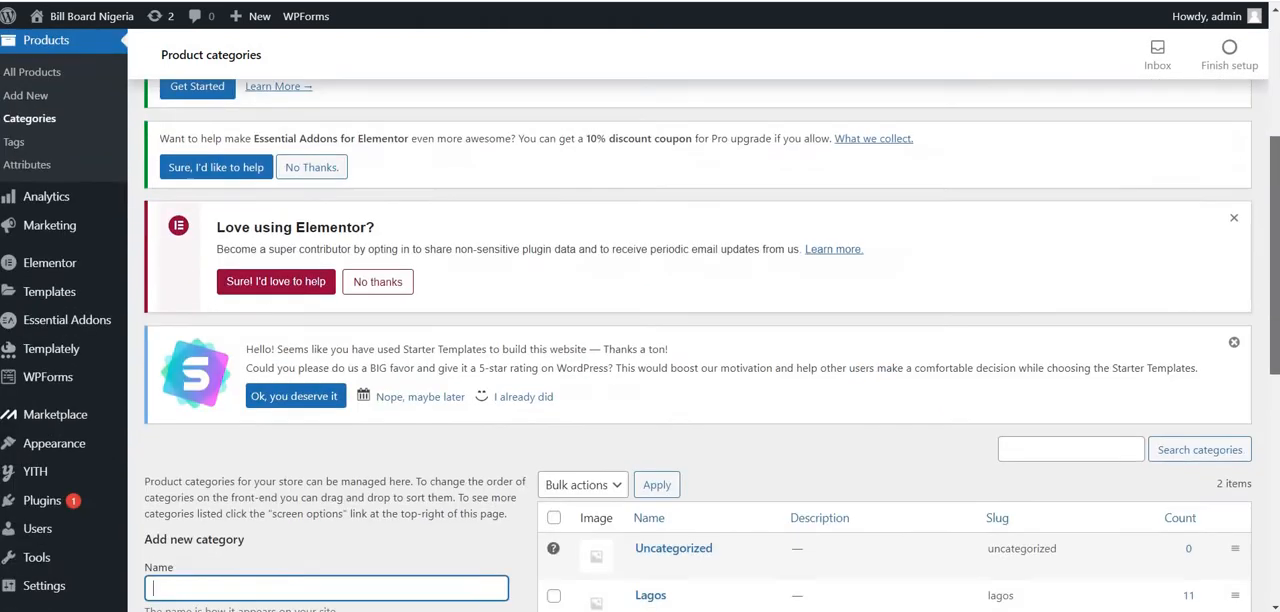
scroll(646, 338, "down", 3)
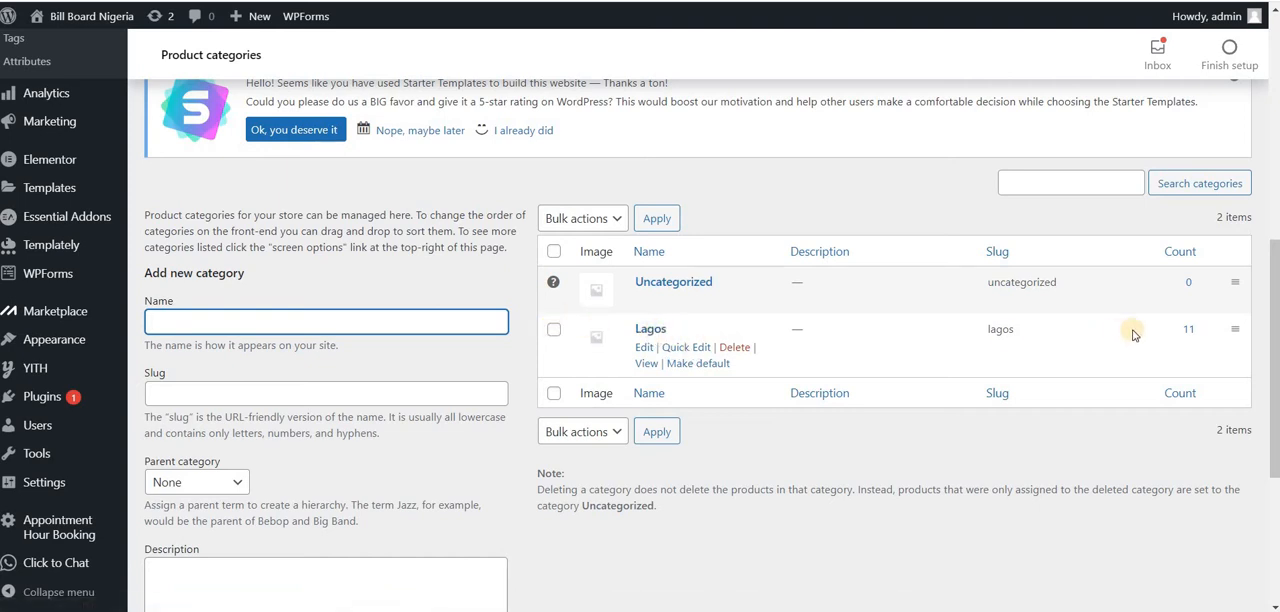
left_click(1189, 331)
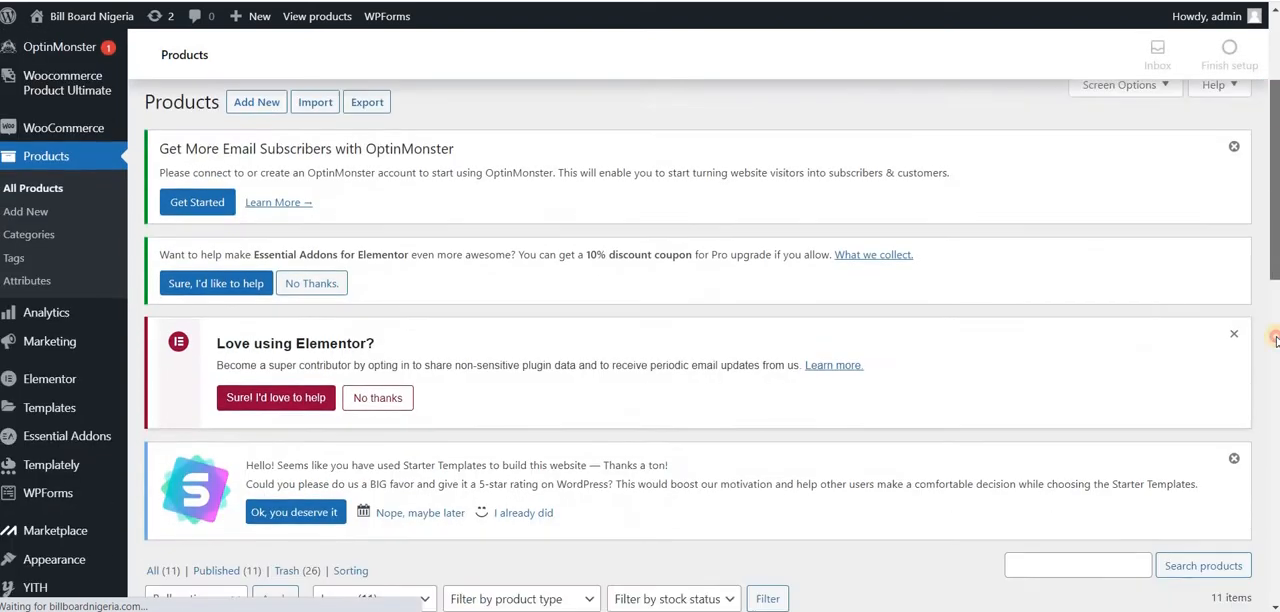
left_click_drag(1275, 340, 1126, 409)
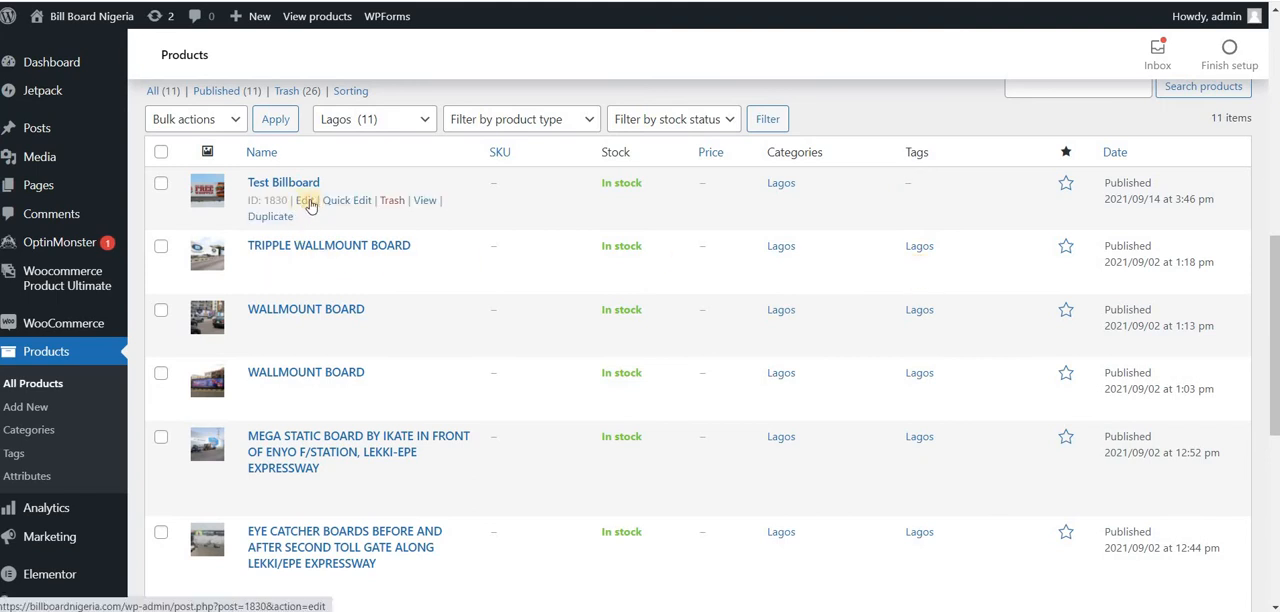
Step: Open the Test Billboard product for editing and look through its tags, product data and image
left_click(305, 201)
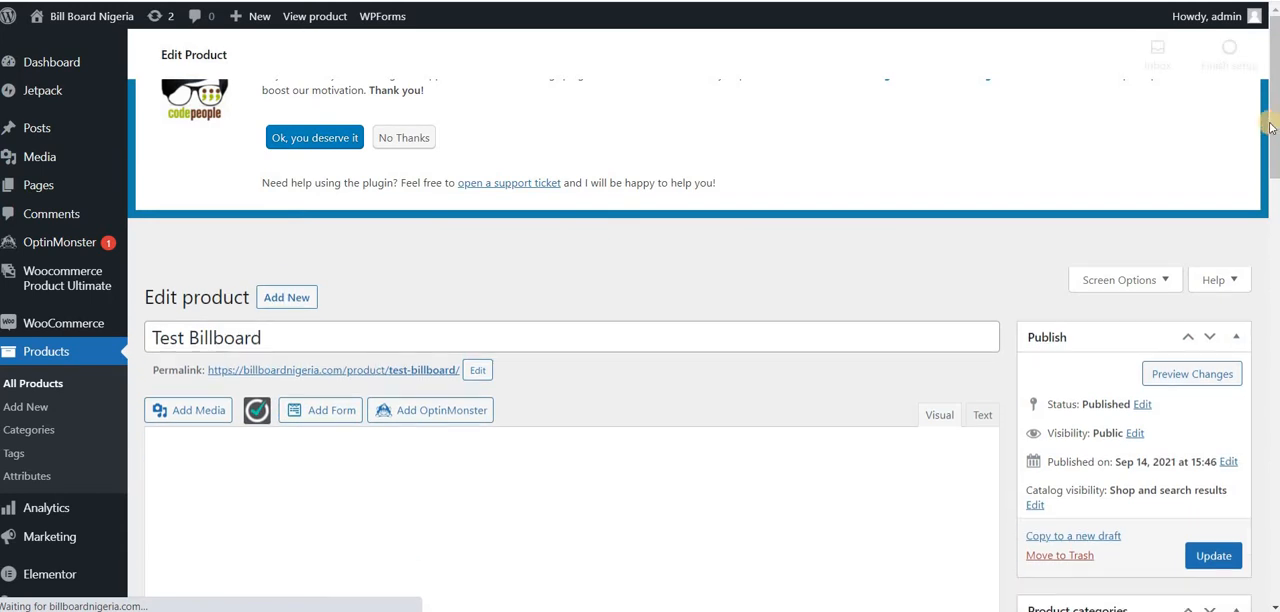
left_click_drag(1273, 130, 1265, 258)
scroll(1265, 258, "down", 8)
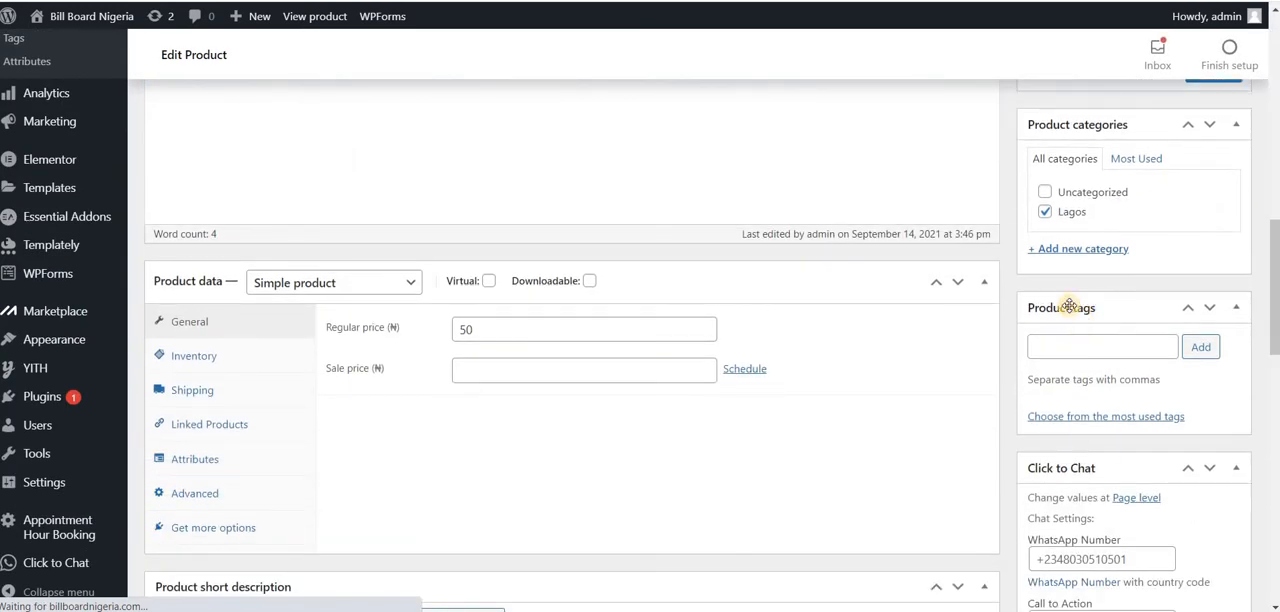
scroll(1060, 300, "down", 10)
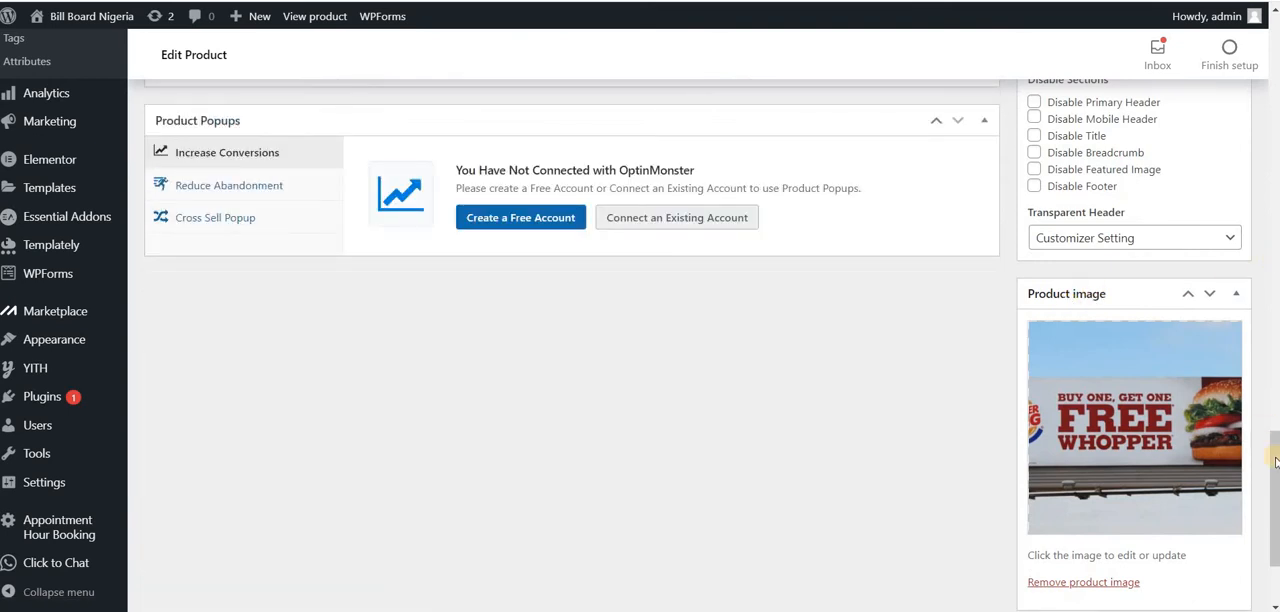
left_click_drag(1275, 460, 1243, 176)
Step: Copy the product's title into its product tags, add "Test Billboard" as a tag, and update the product
left_click(491, 156)
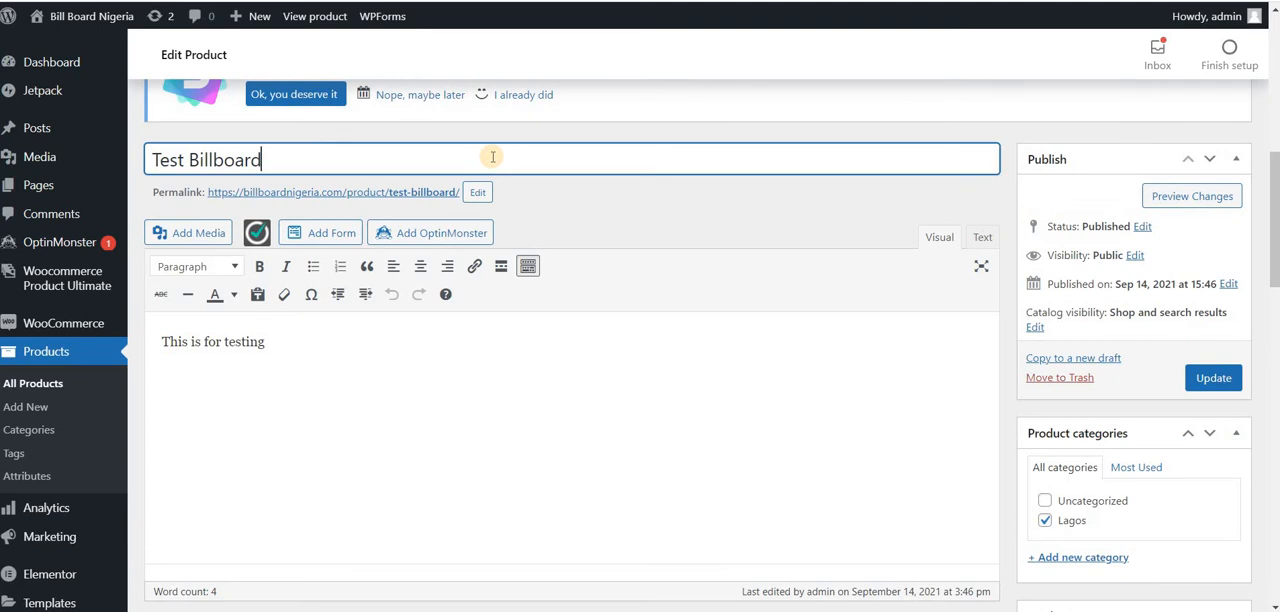
key("ctrl+a")
key("ctrl+c")
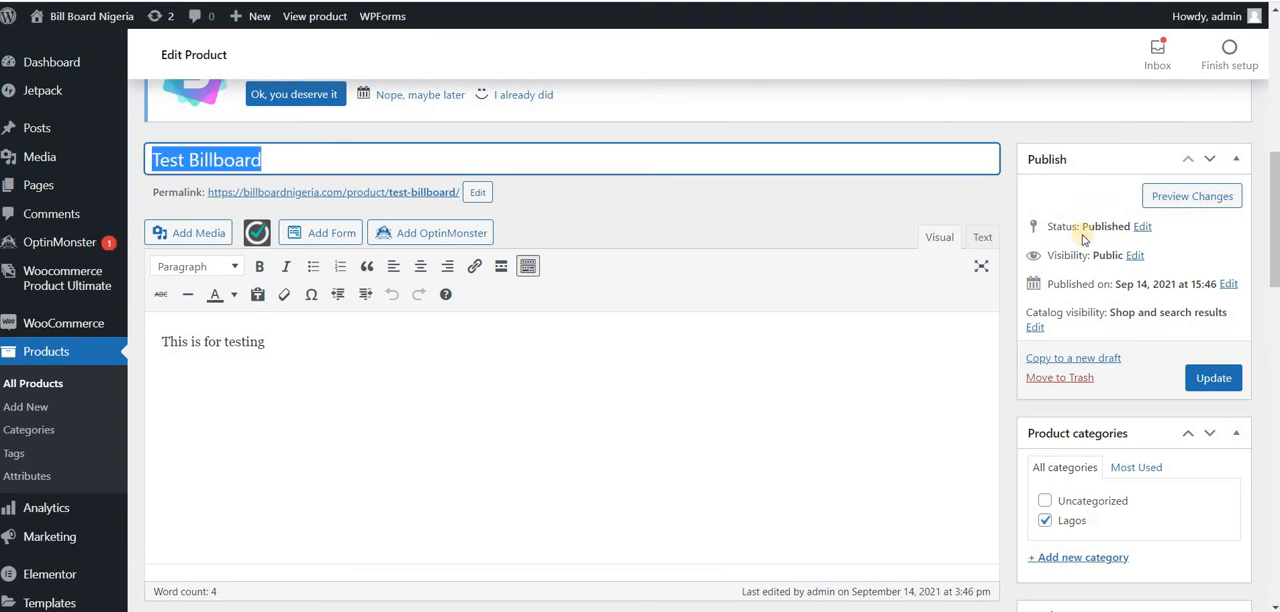
left_click_drag(1273, 228, 1265, 314)
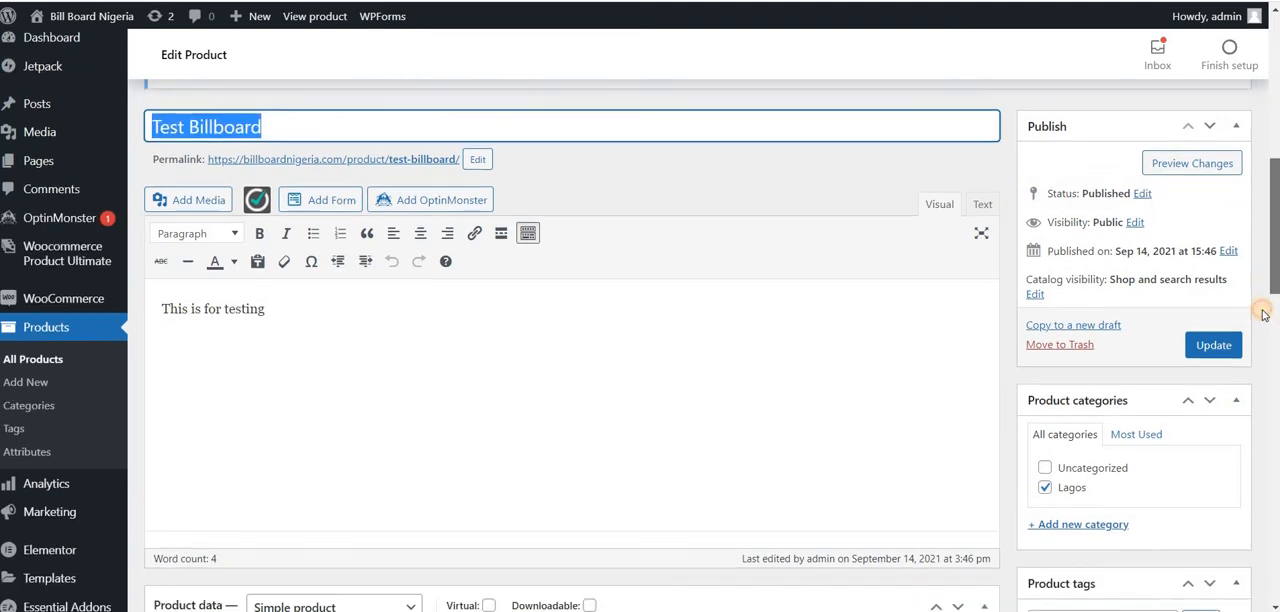
left_click(1108, 267)
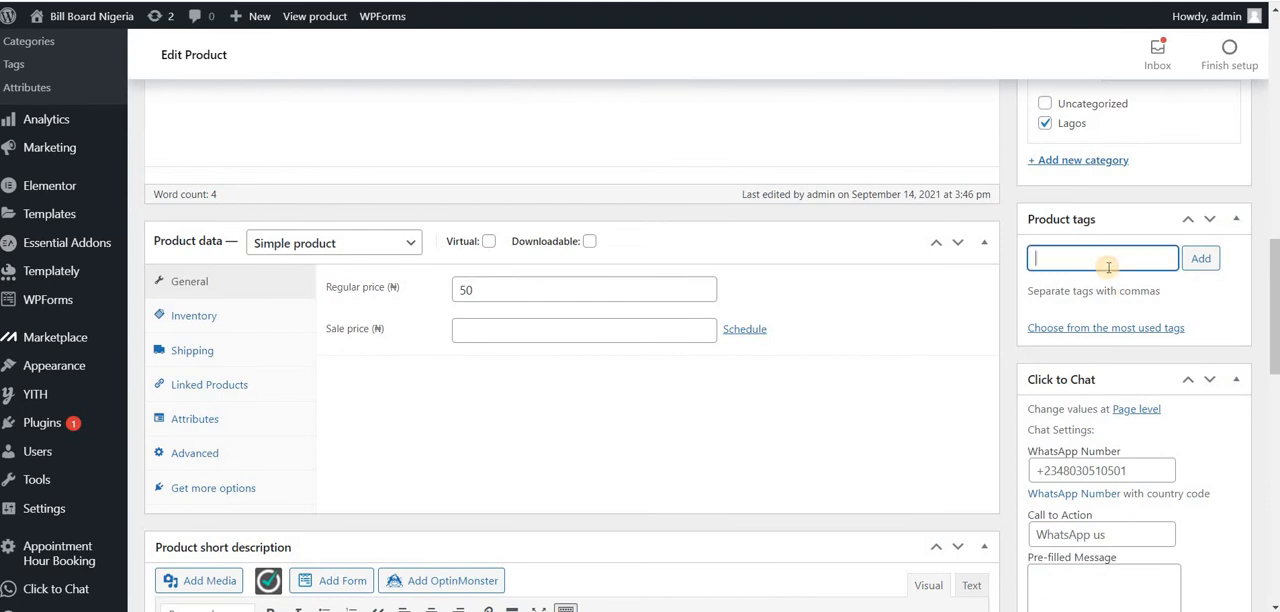
key("ctrl+v")
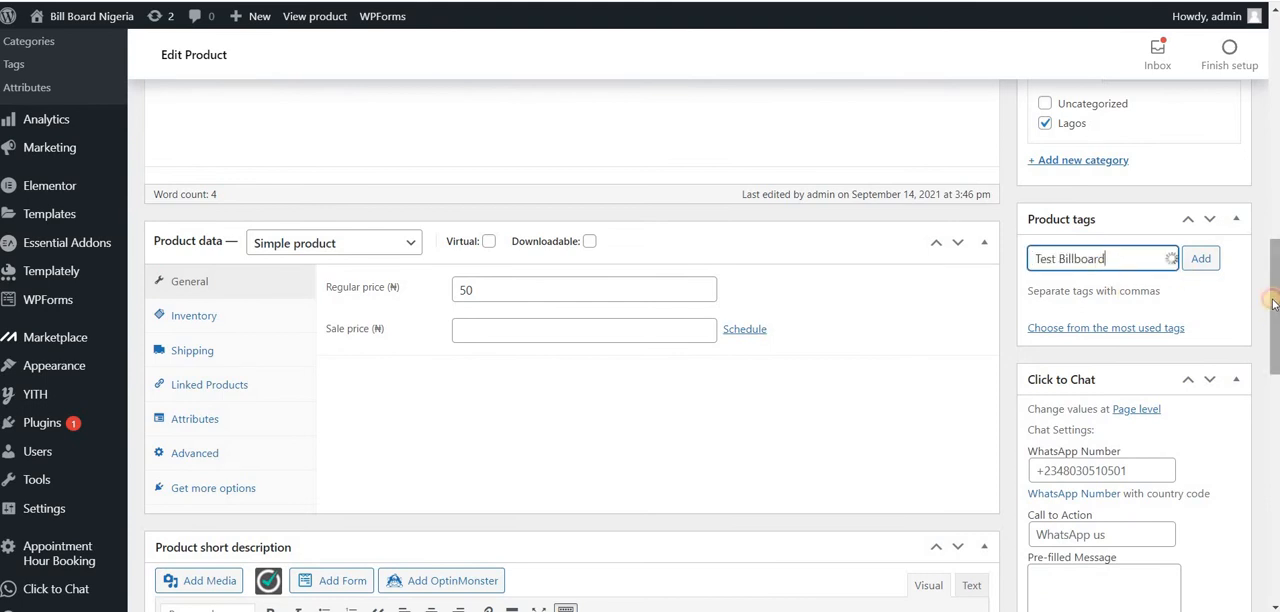
left_click_drag(1273, 304, 1273, 290)
left_click(1203, 328)
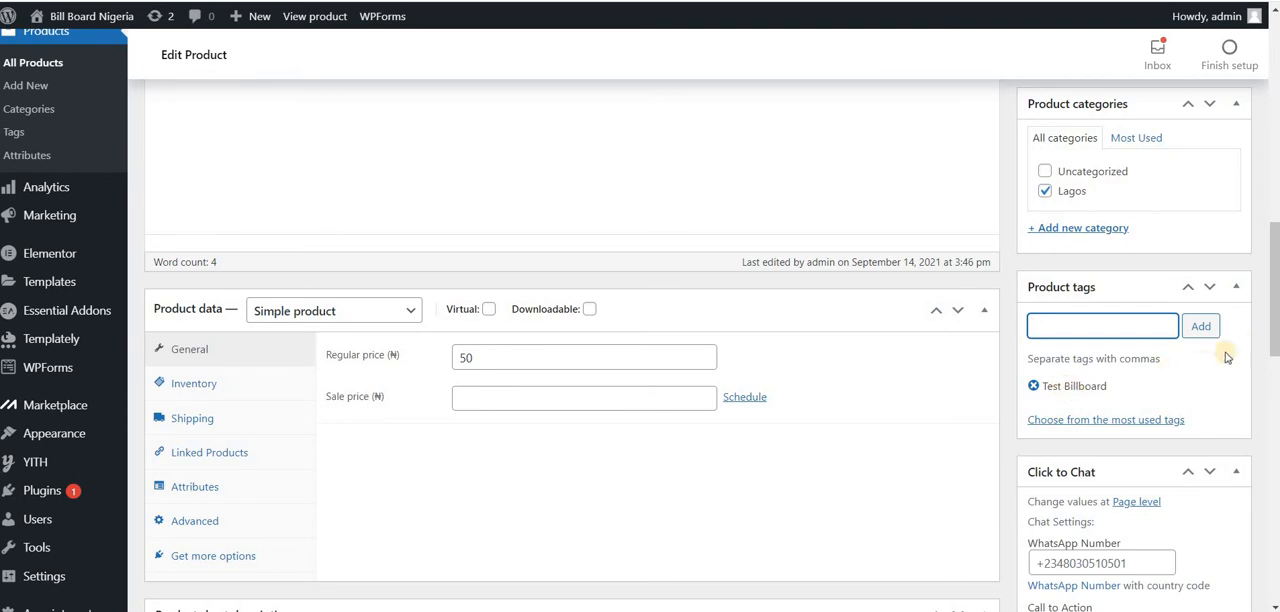
left_click_drag(1273, 346, 1273, 311)
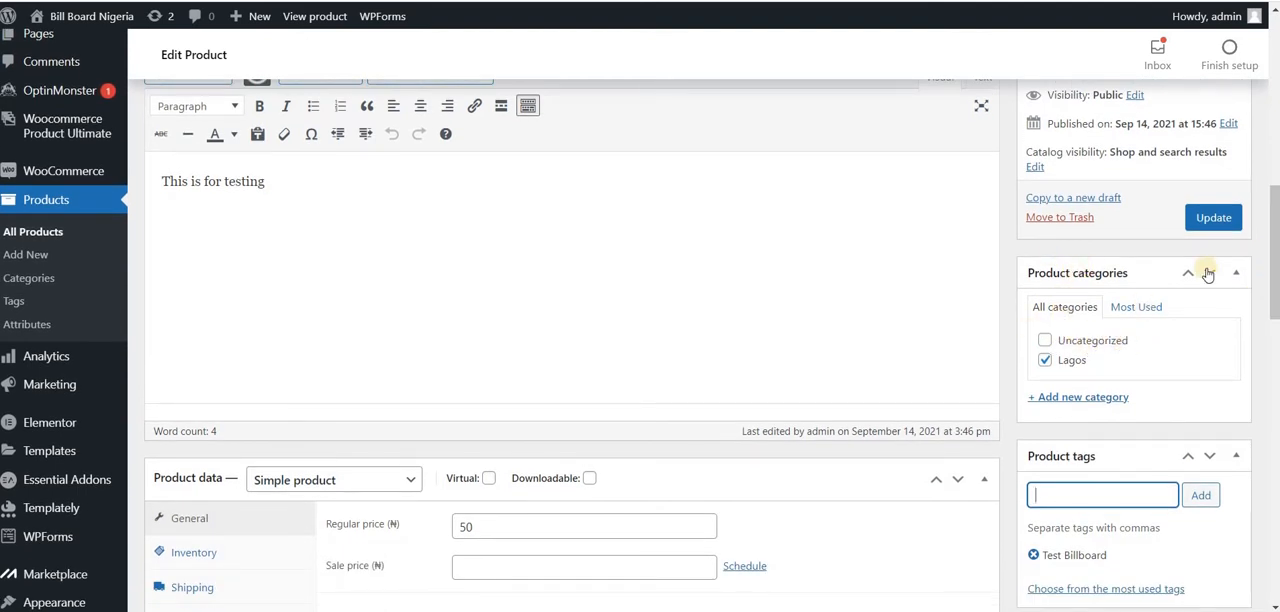
left_click(1214, 218)
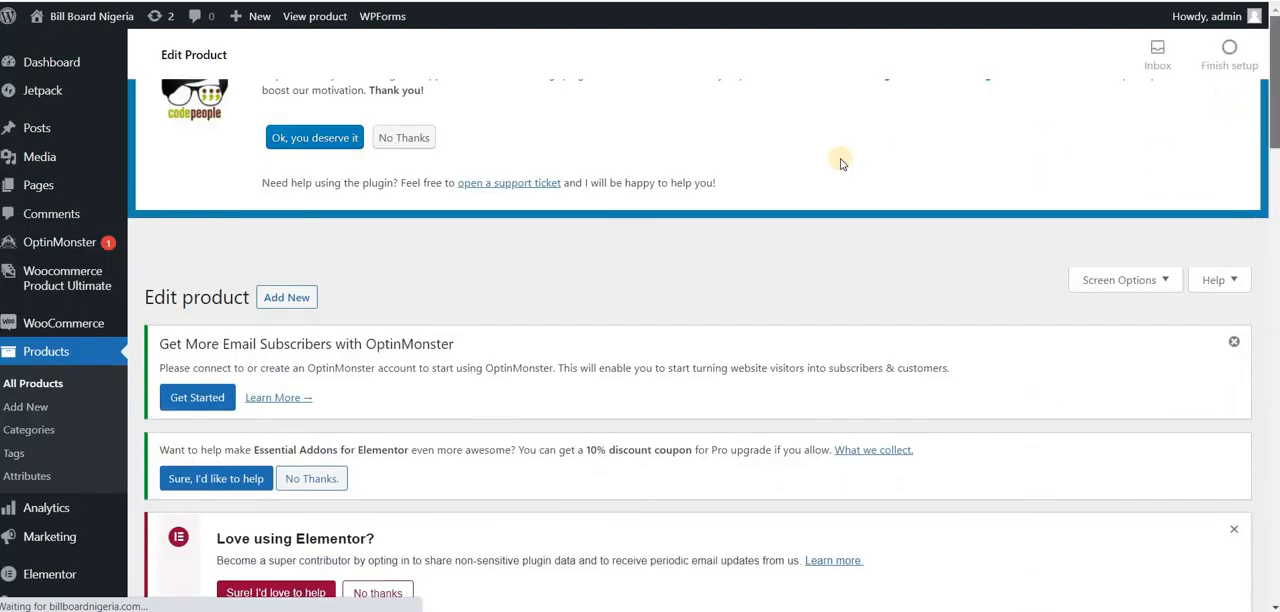
Step: Check the tags in the full product list and view the form for adding a new product
left_click(43, 381)
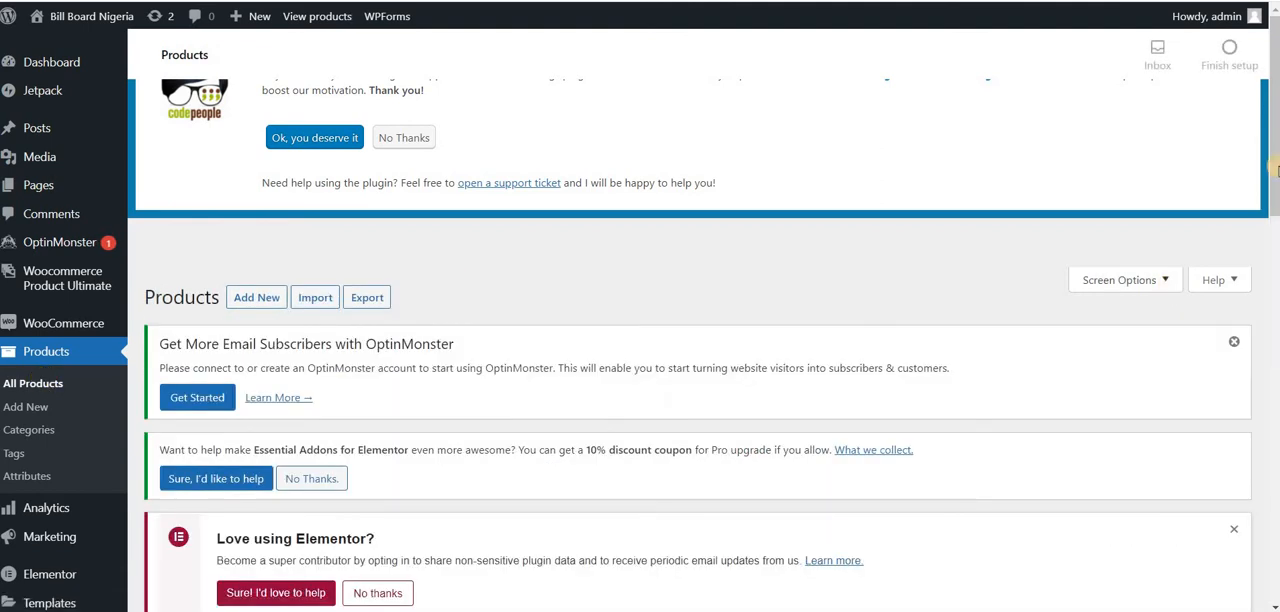
scroll(1267, 300, "down", 8)
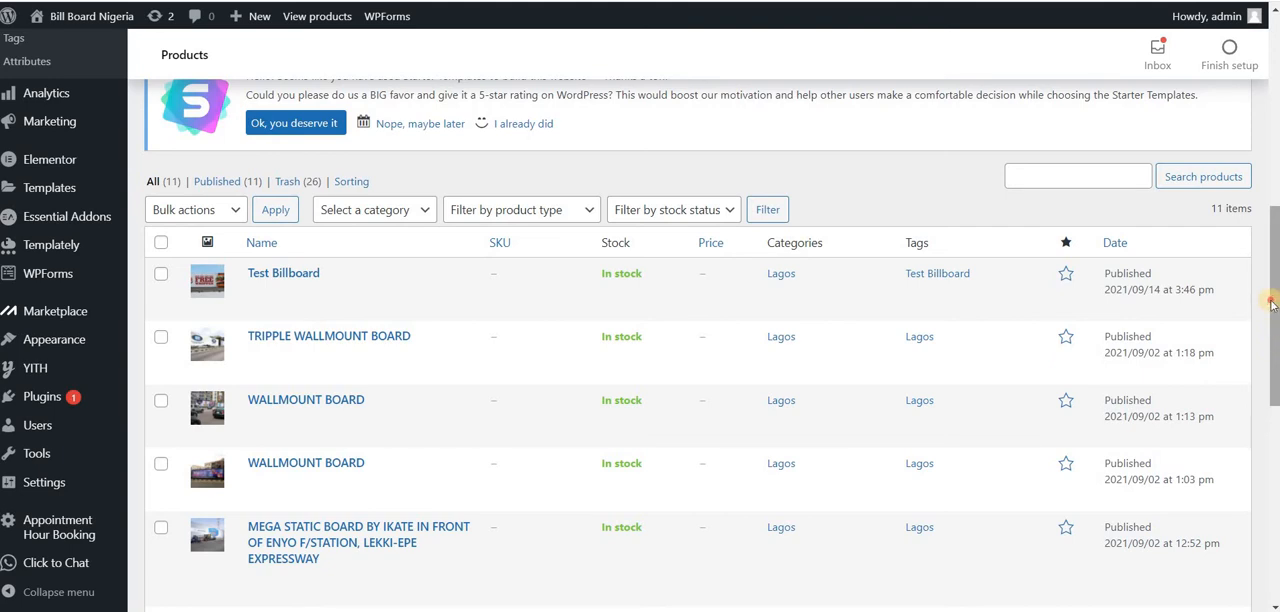
scroll(729, 228, "up", 3)
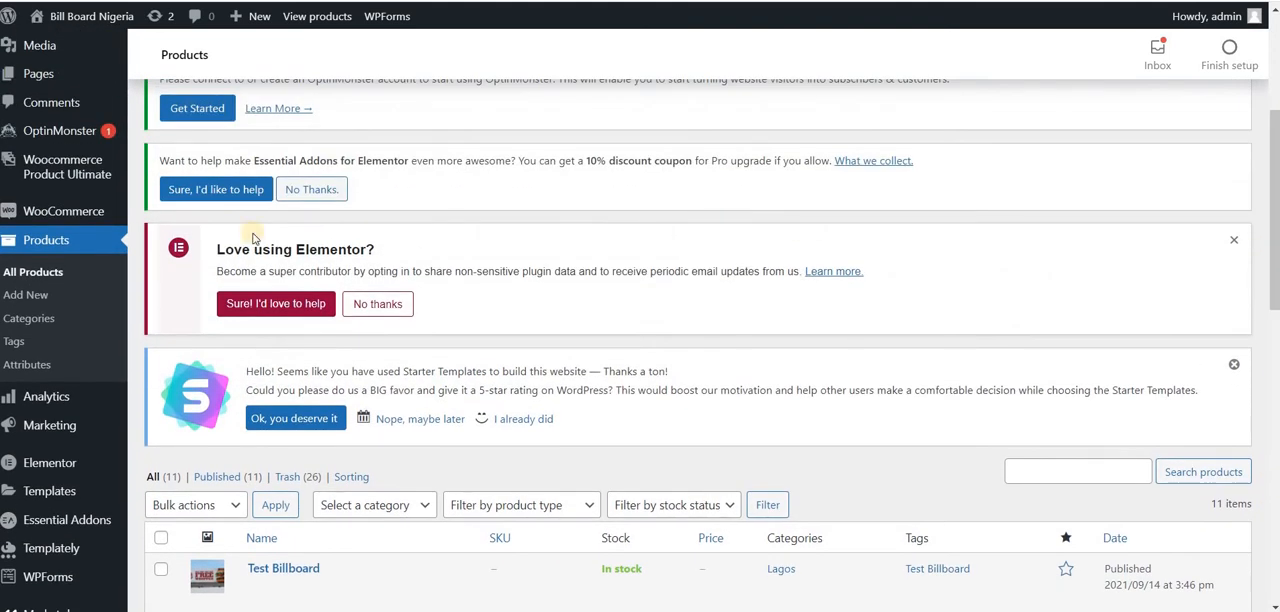
left_click(30, 297)
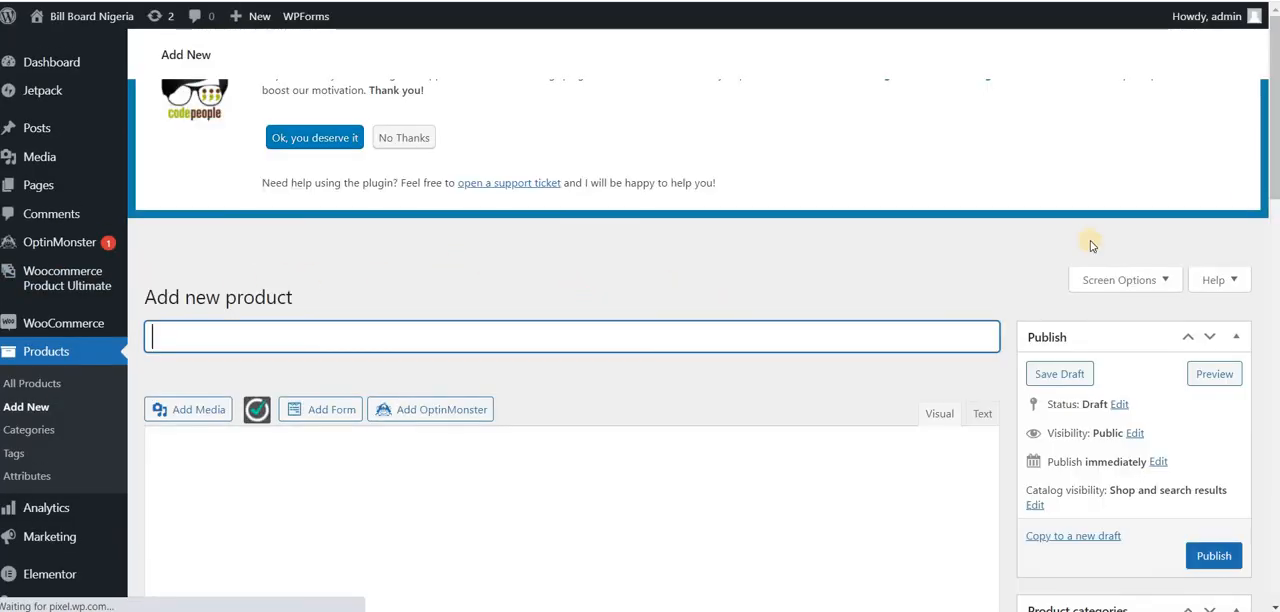
mouse_move(1262, 260)
left_mouse_down()
mouse_move(1266, 503)
mouse_move(1264, 269)
left_mouse_up()
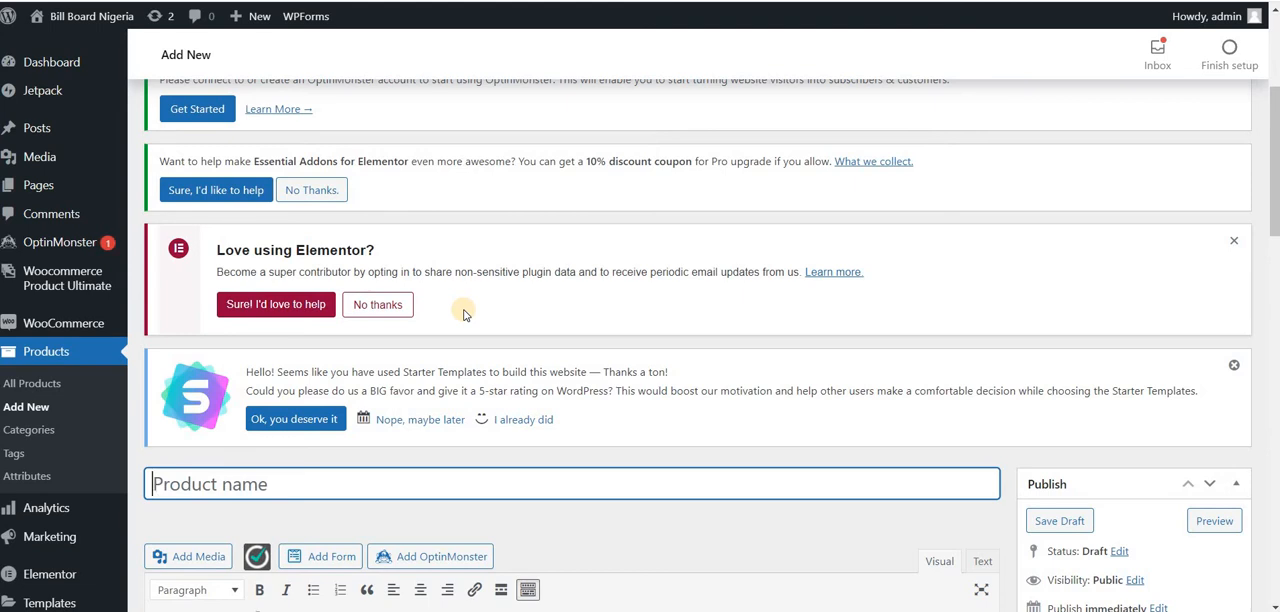
Step: Add a product category named FCT with the slug "fct", leaving parent None and display type Default
left_click(40, 432)
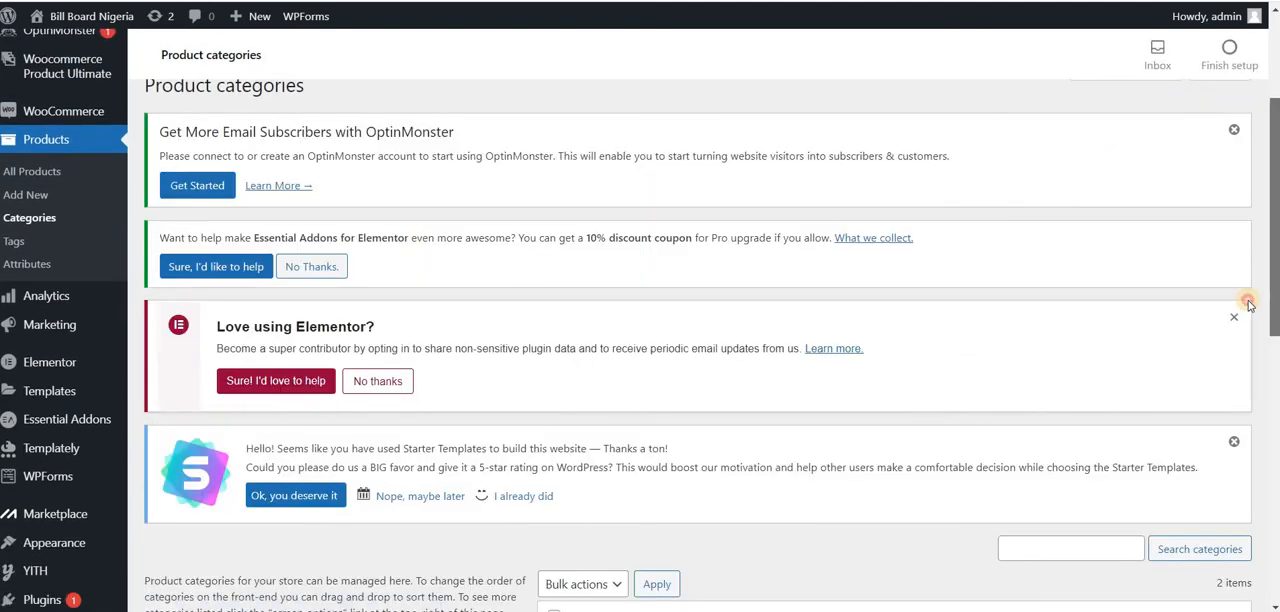
scroll(1243, 300, "down", 5)
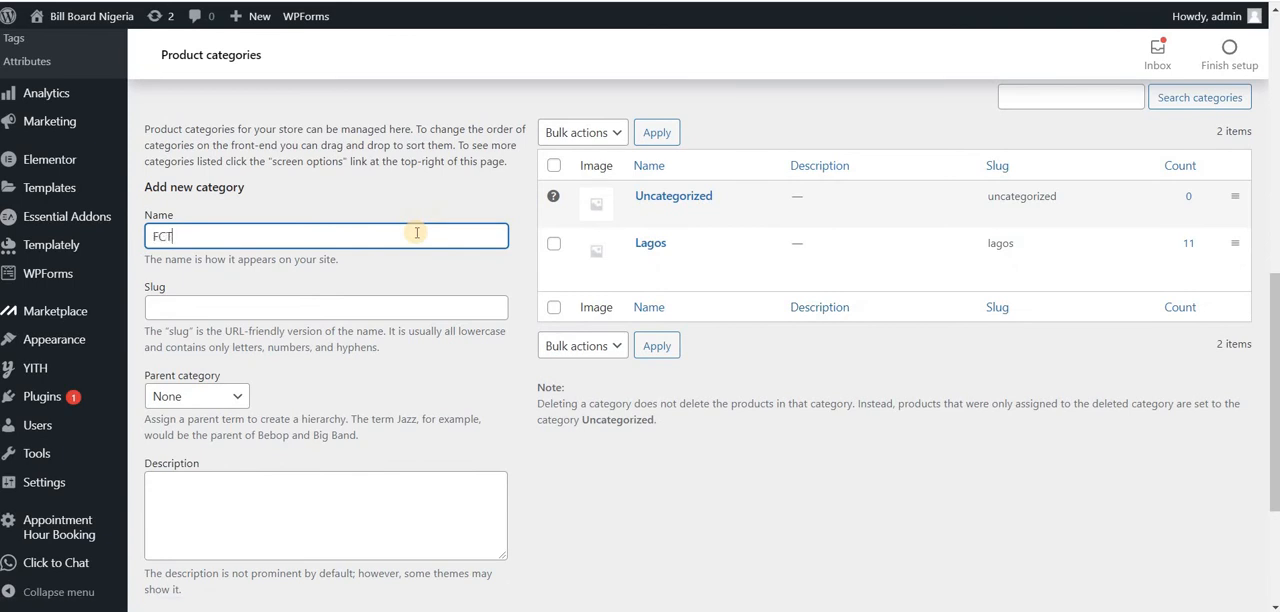
left_click(408, 306)
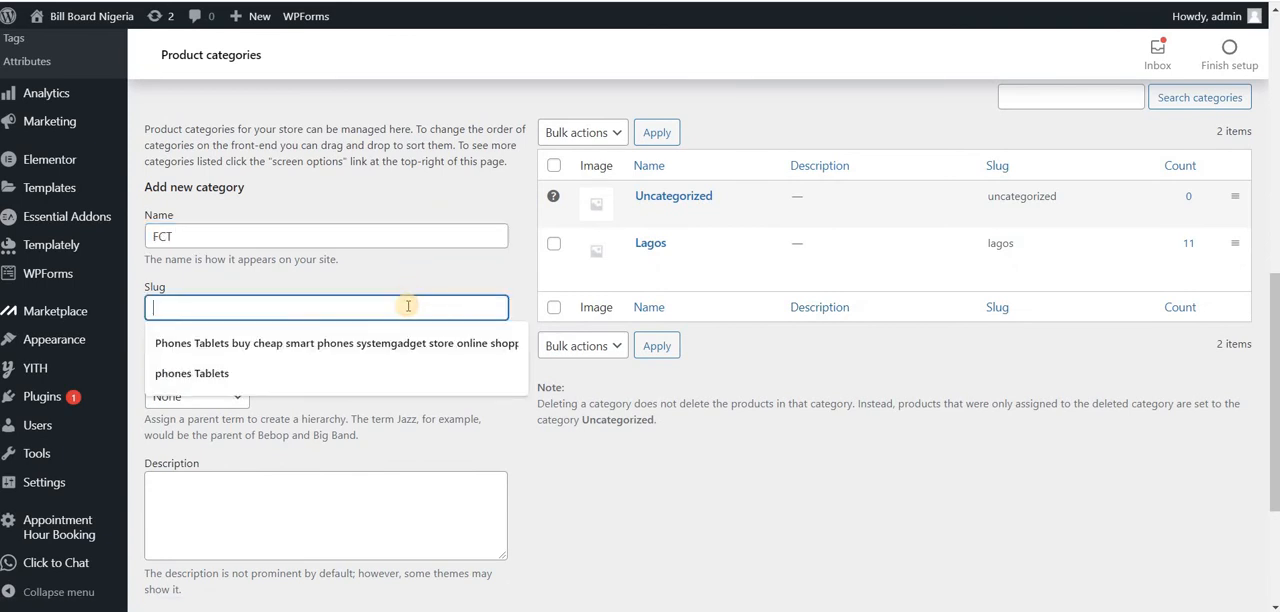
type("fct")
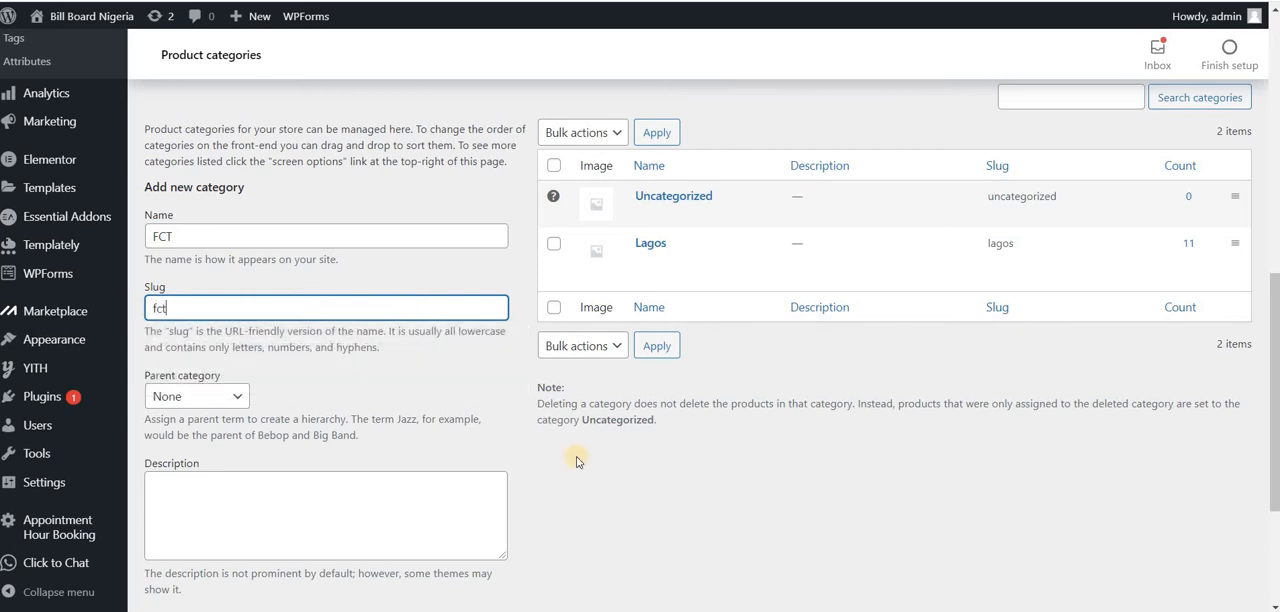
scroll(891, 406, "down", 3)
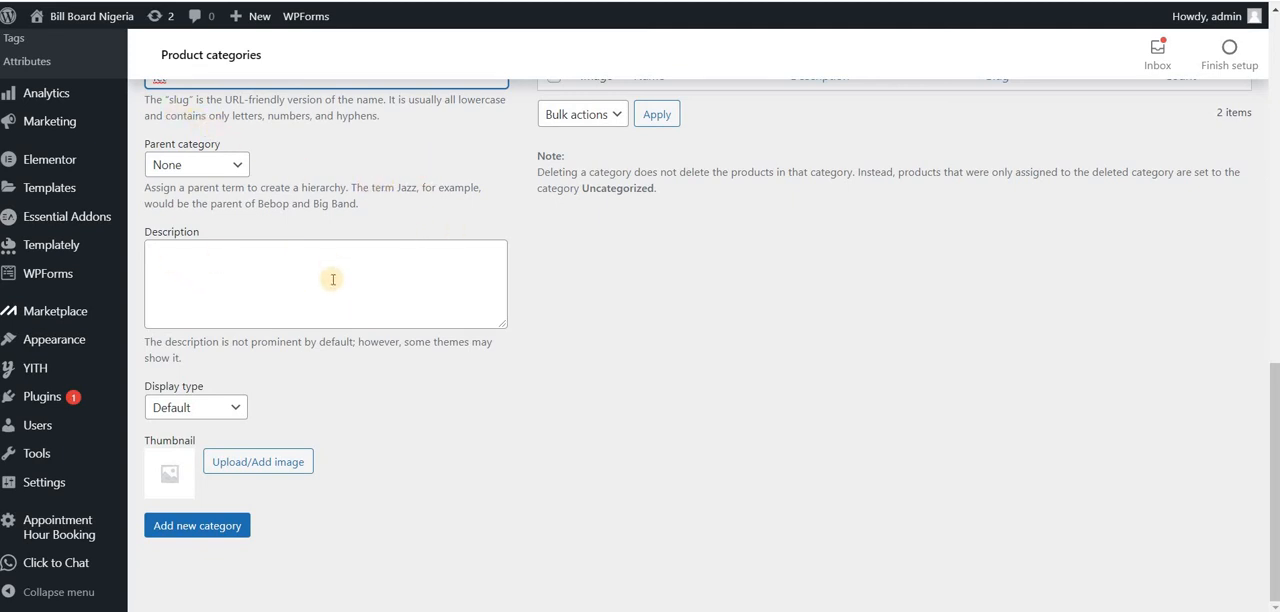
left_click(205, 532)
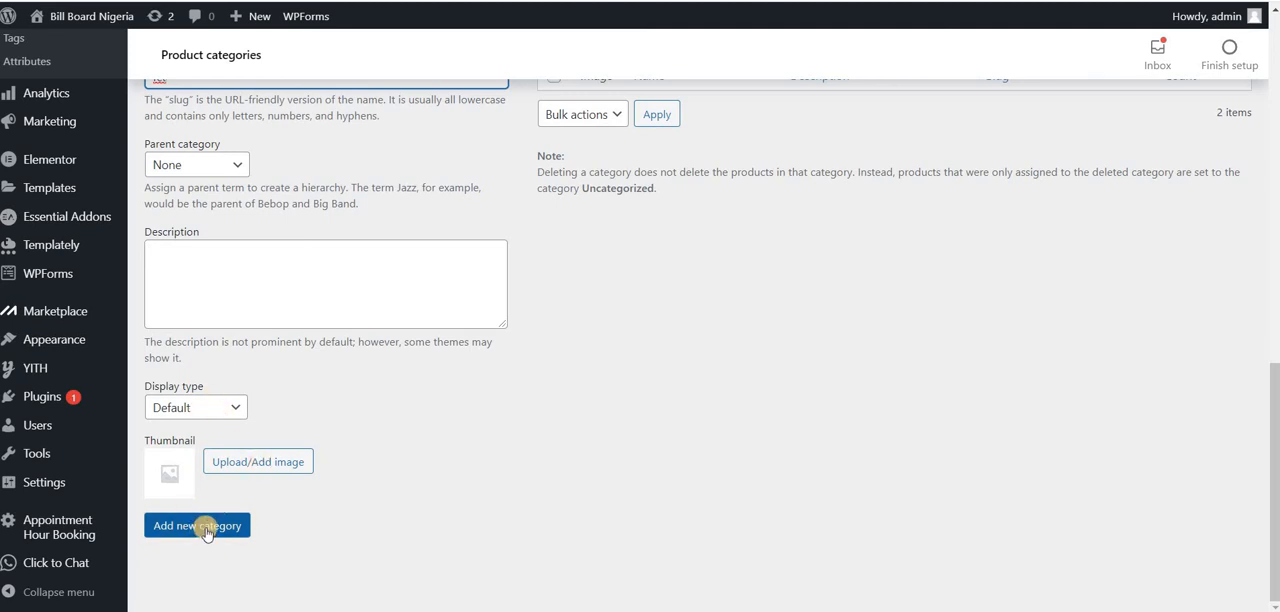
Step: Submit the new FCT category and check its entry in the product categories list
left_click(205, 530)
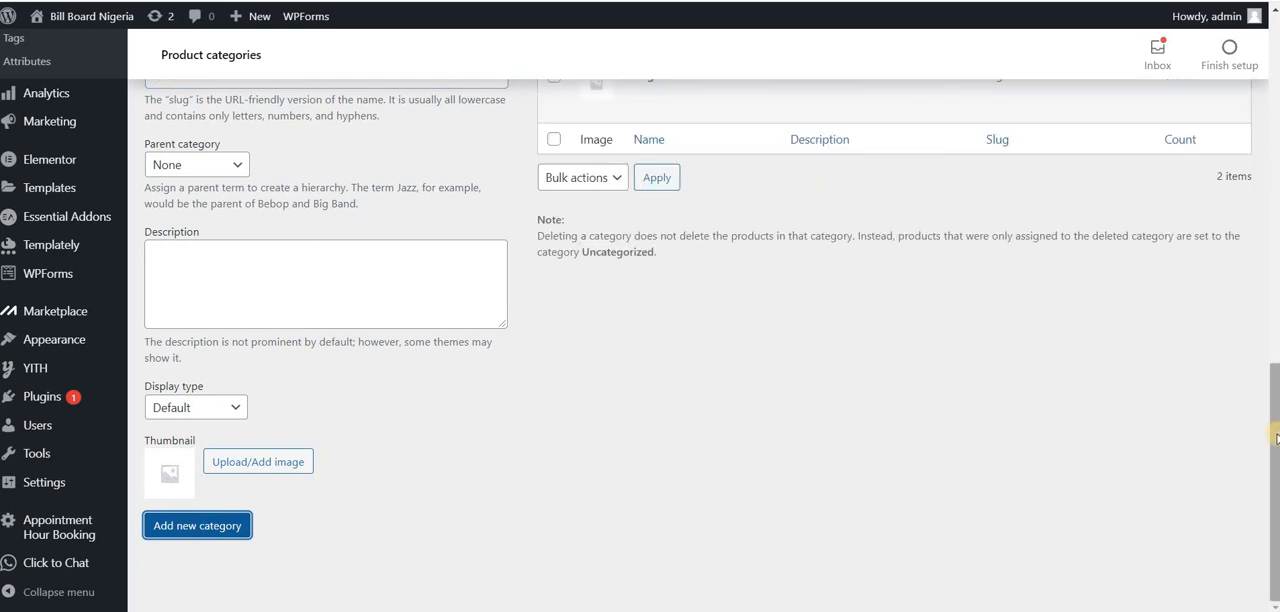
left_click_drag(1273, 430, 1266, 310)
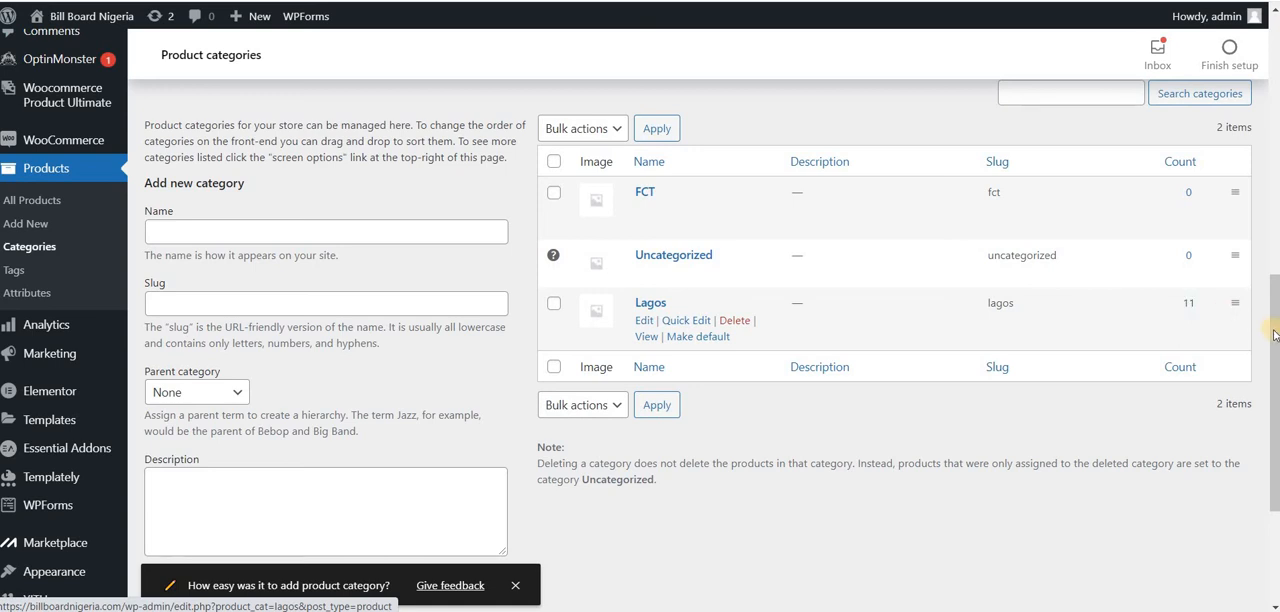
scroll(1274, 368, "down", 3)
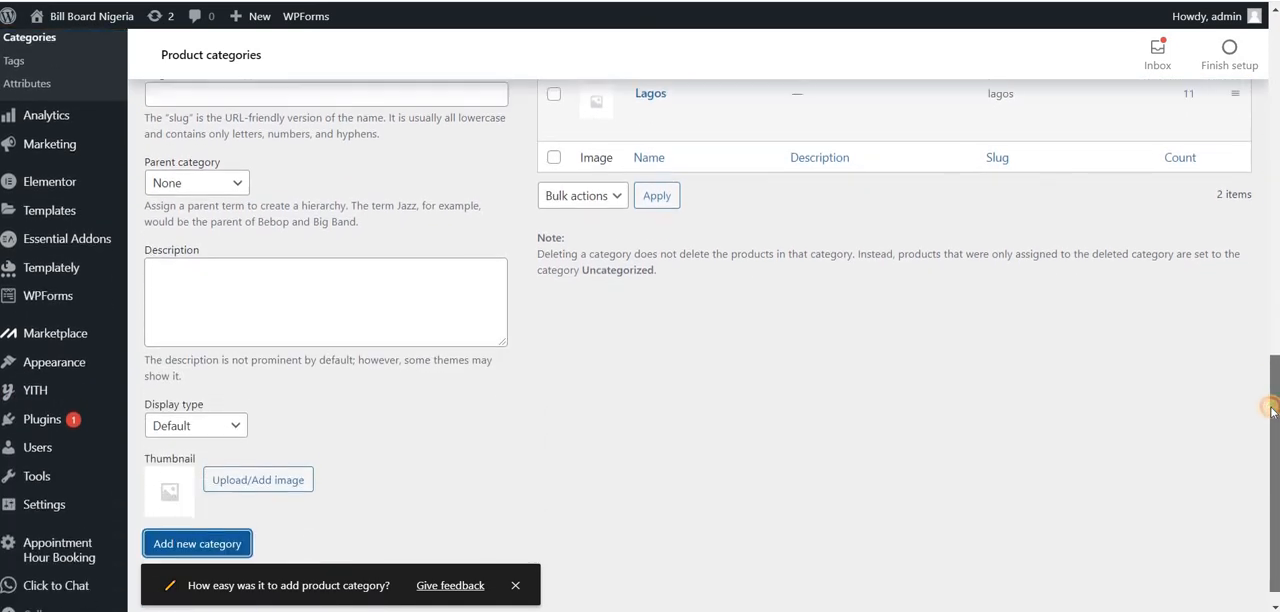
scroll(1268, 324, "up", 3)
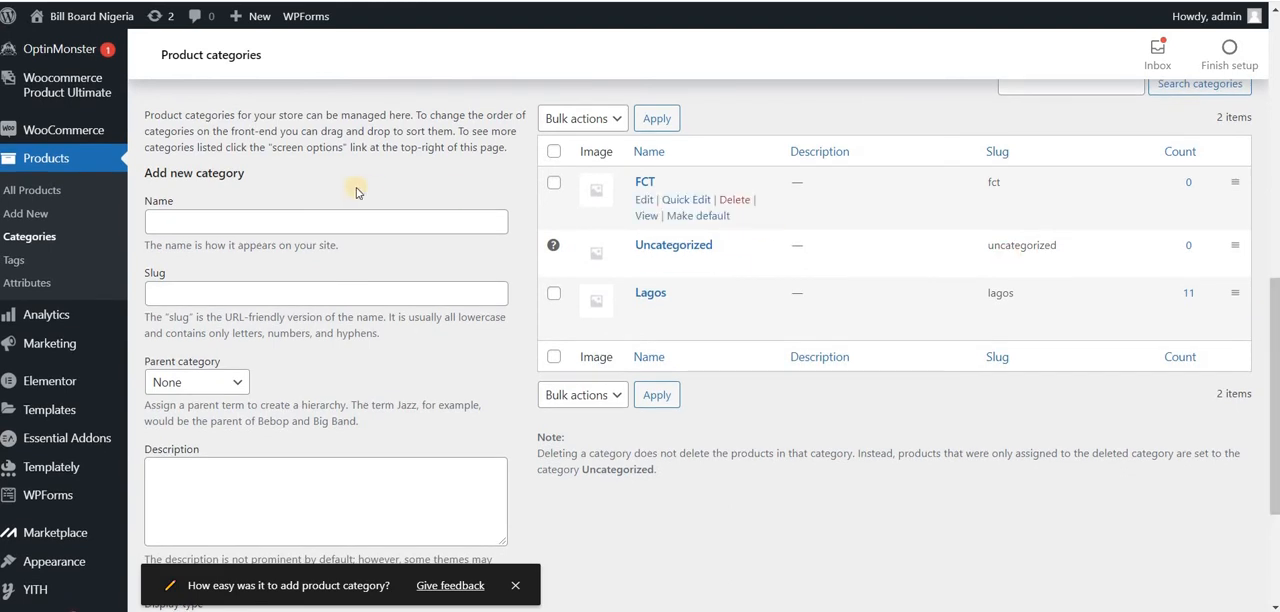
Step: Start a new product named "test" with the description "tedftyu" and assign it to the FCT category
left_click(35, 215)
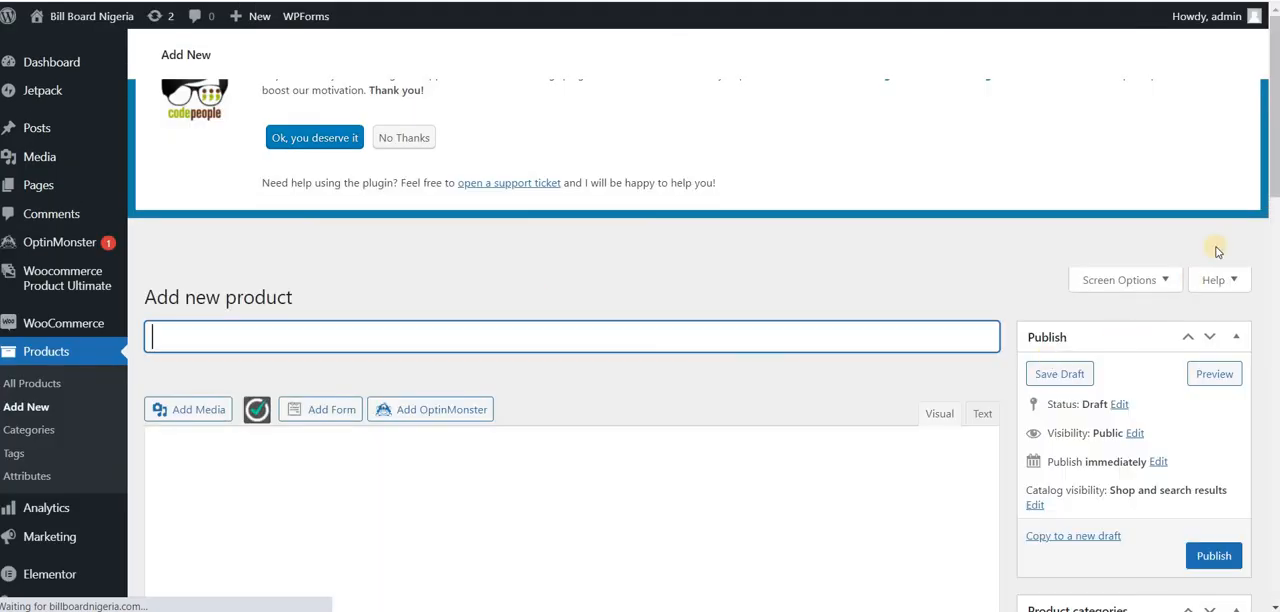
left_click_drag(1275, 186, 1268, 281)
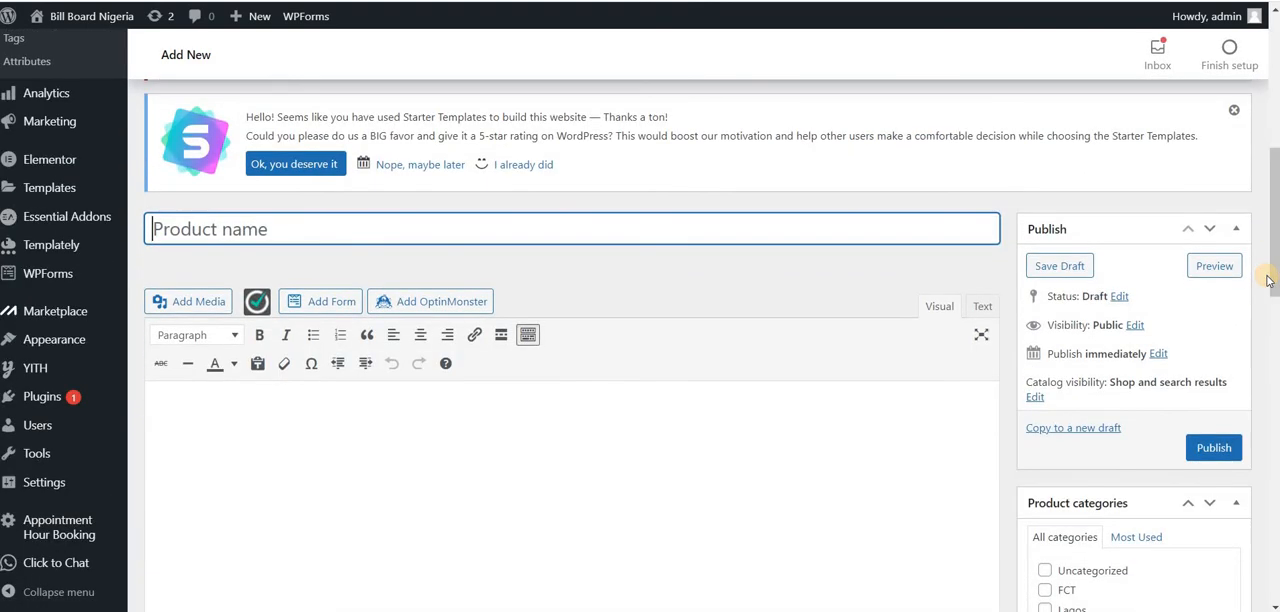
type("test")
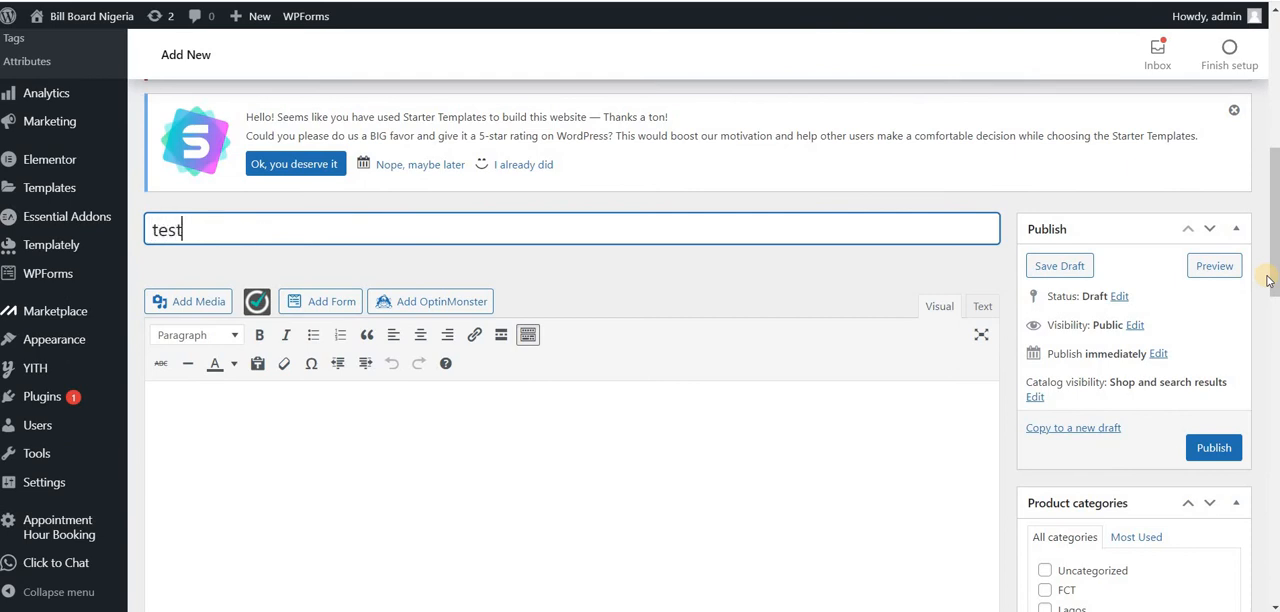
left_click(758, 440)
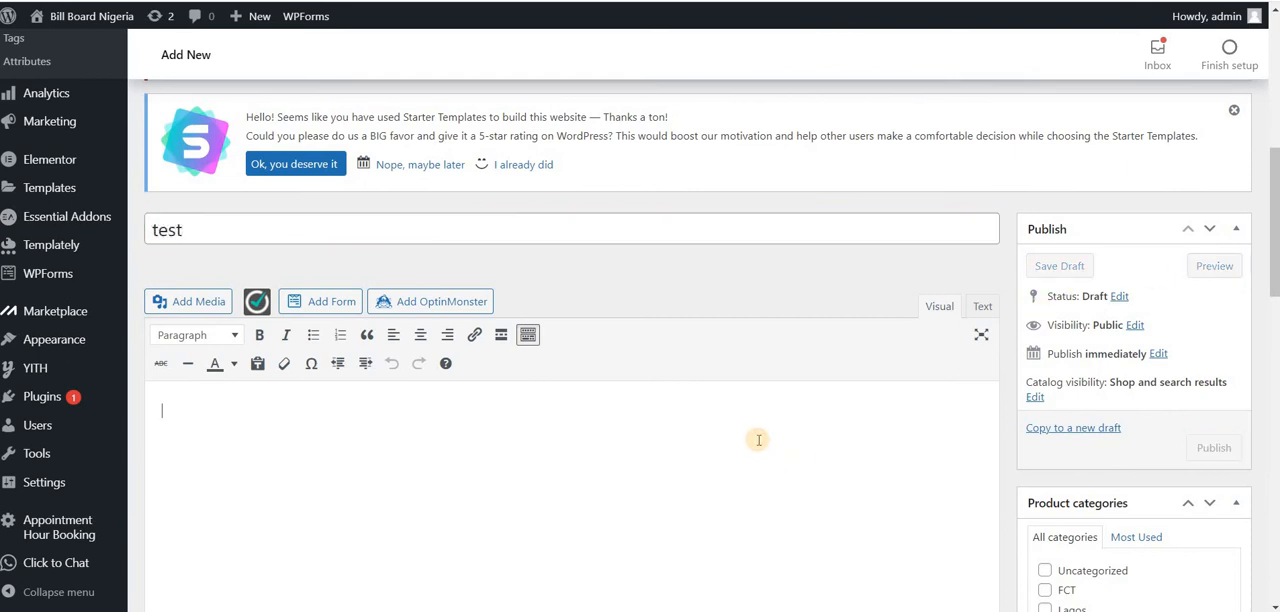
type("tedftyu")
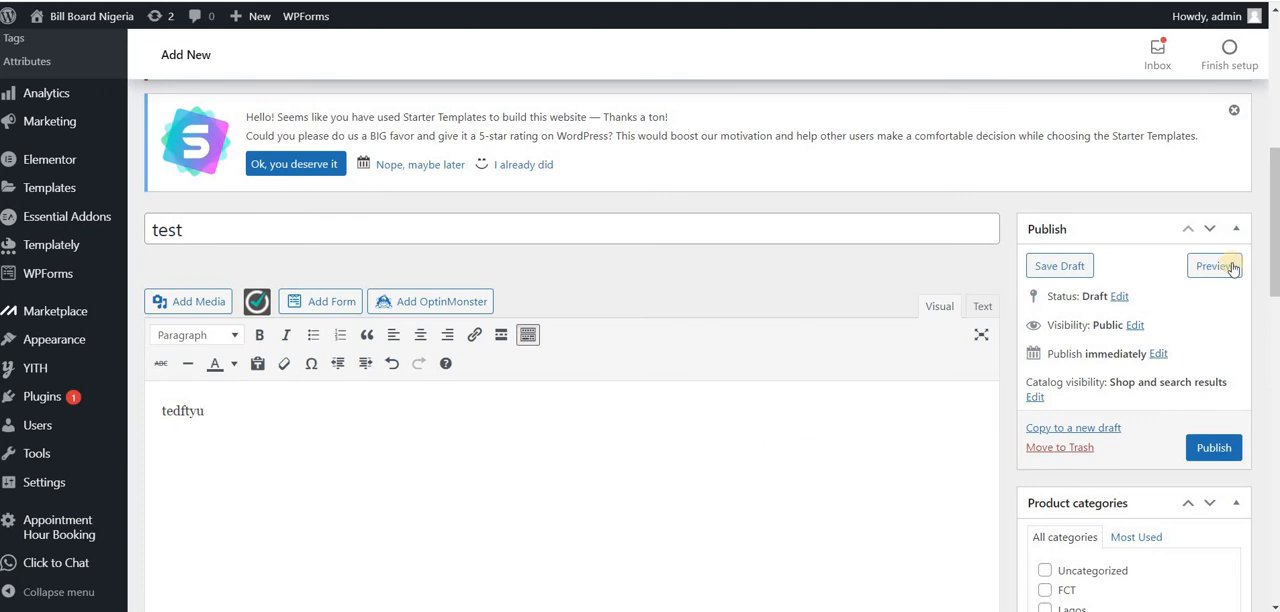
scroll(1265, 240, "down", 3)
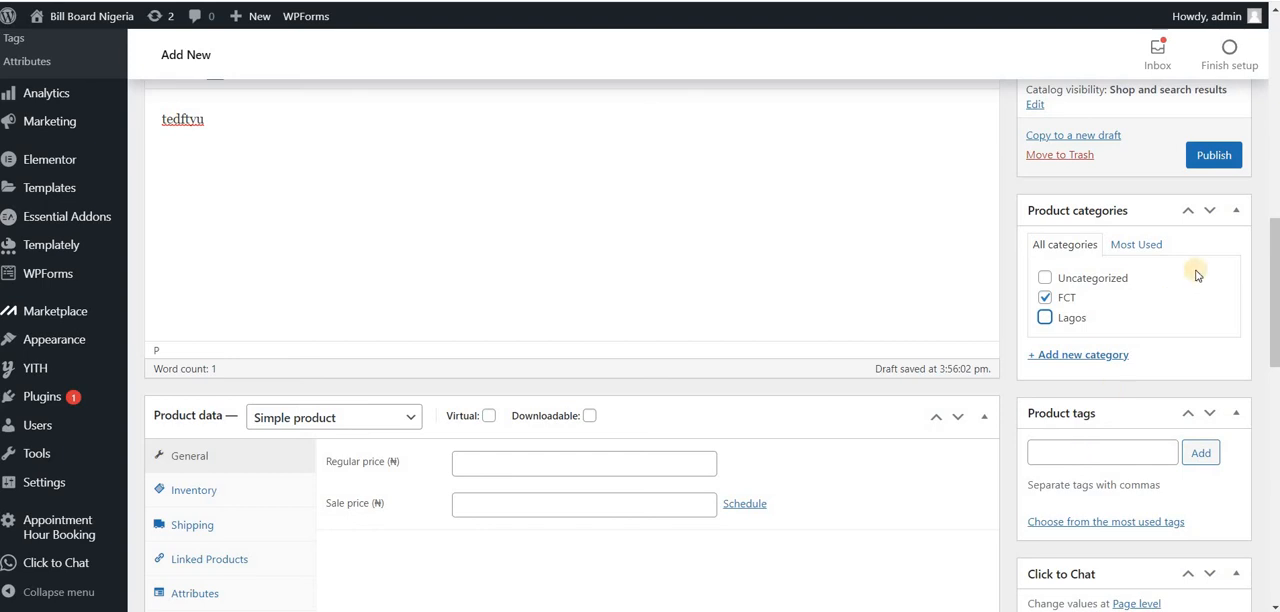
scroll(1214, 251, "up", 3)
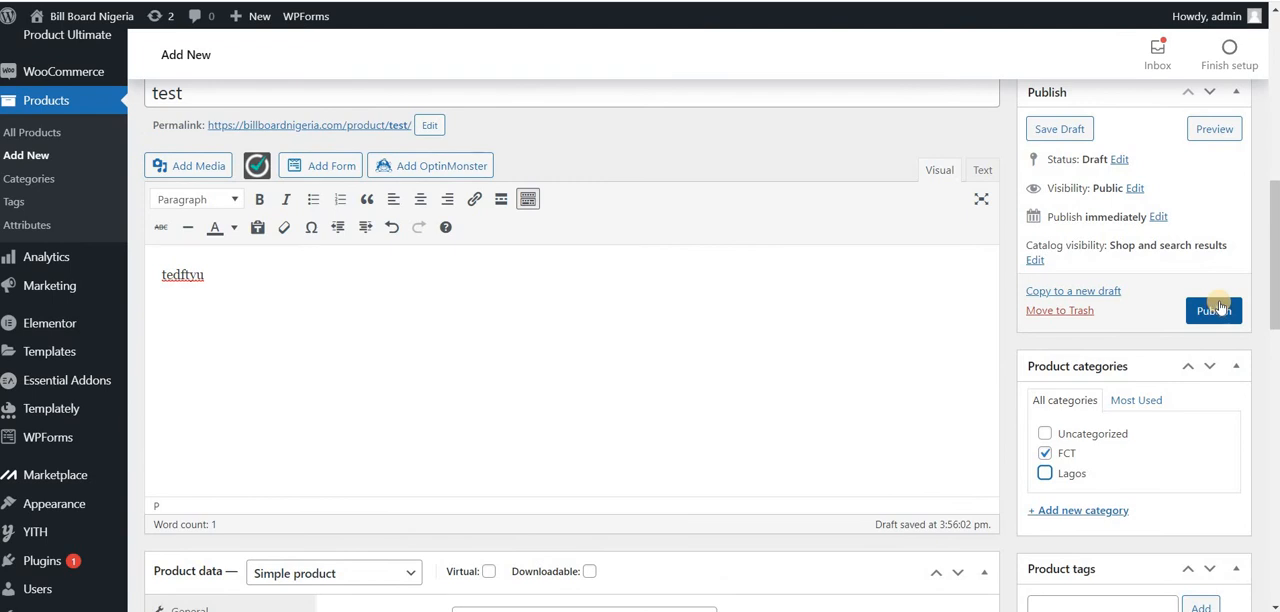
left_click_drag(1275, 270, 1272, 112)
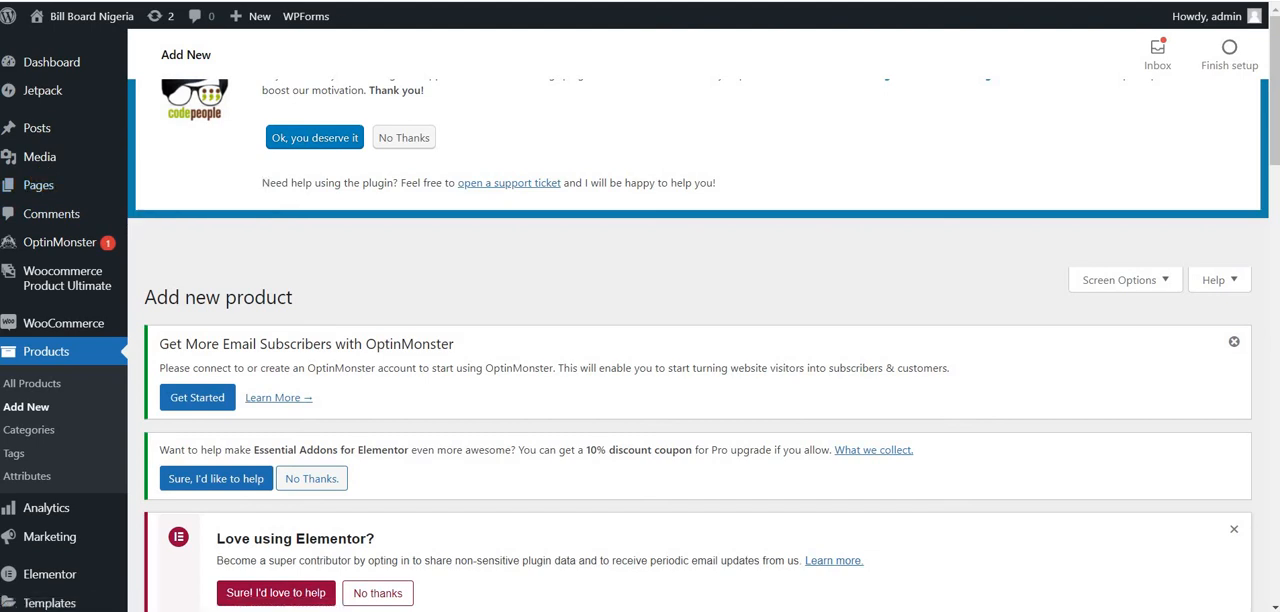
key("BackSpace")
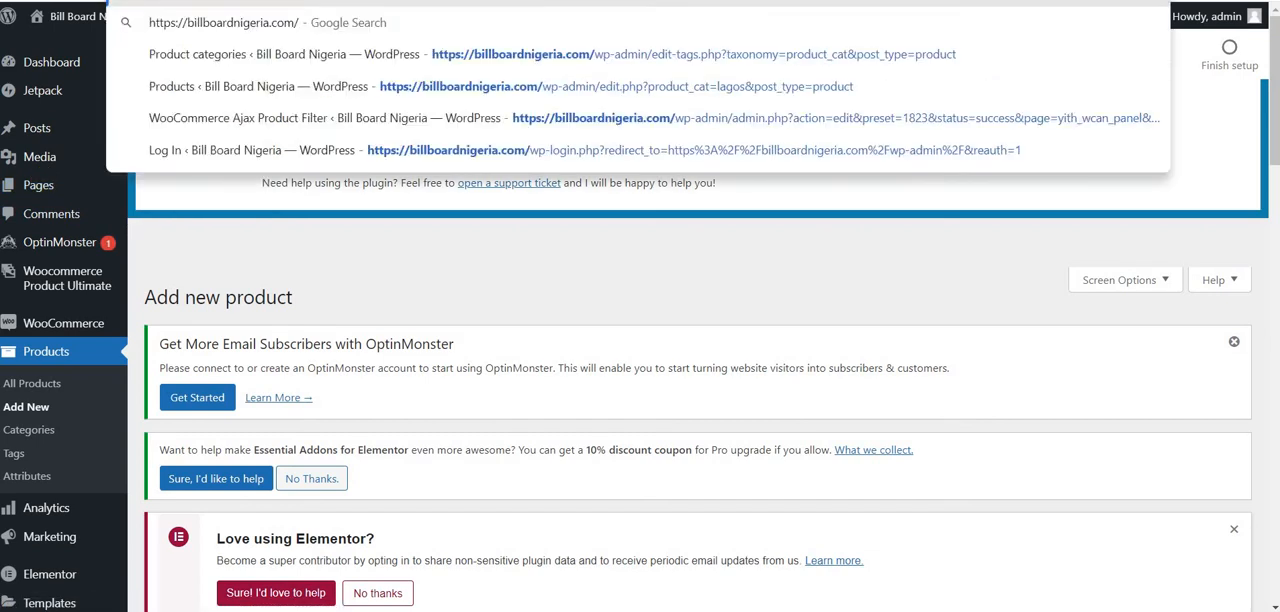
key("Return")
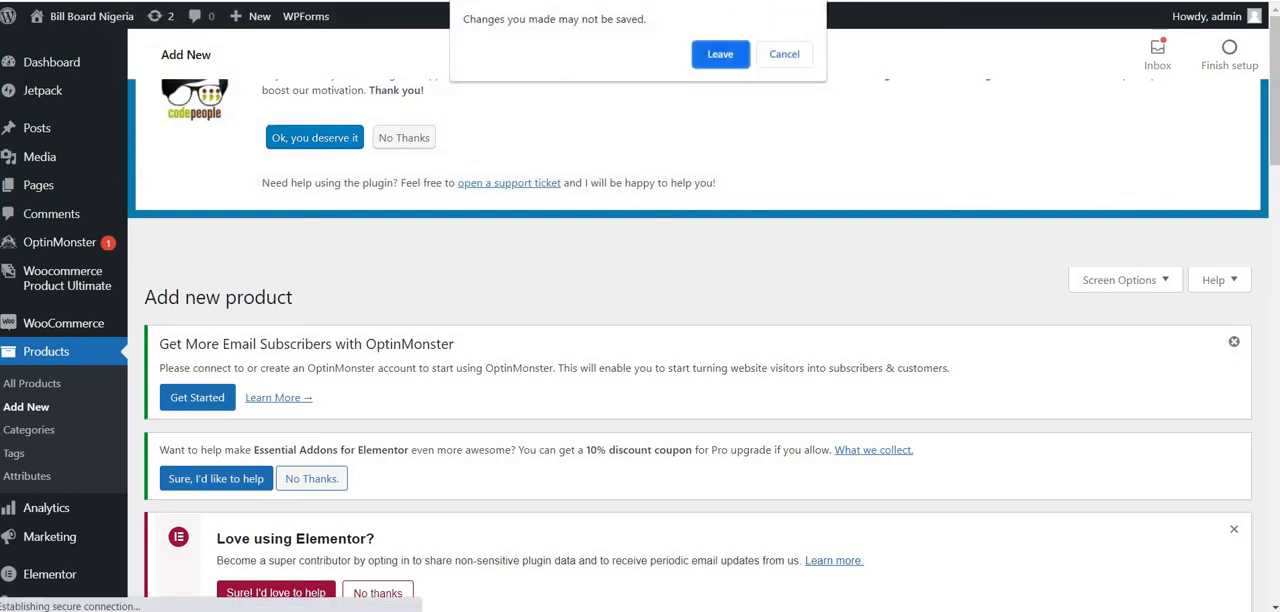
left_click(784, 54)
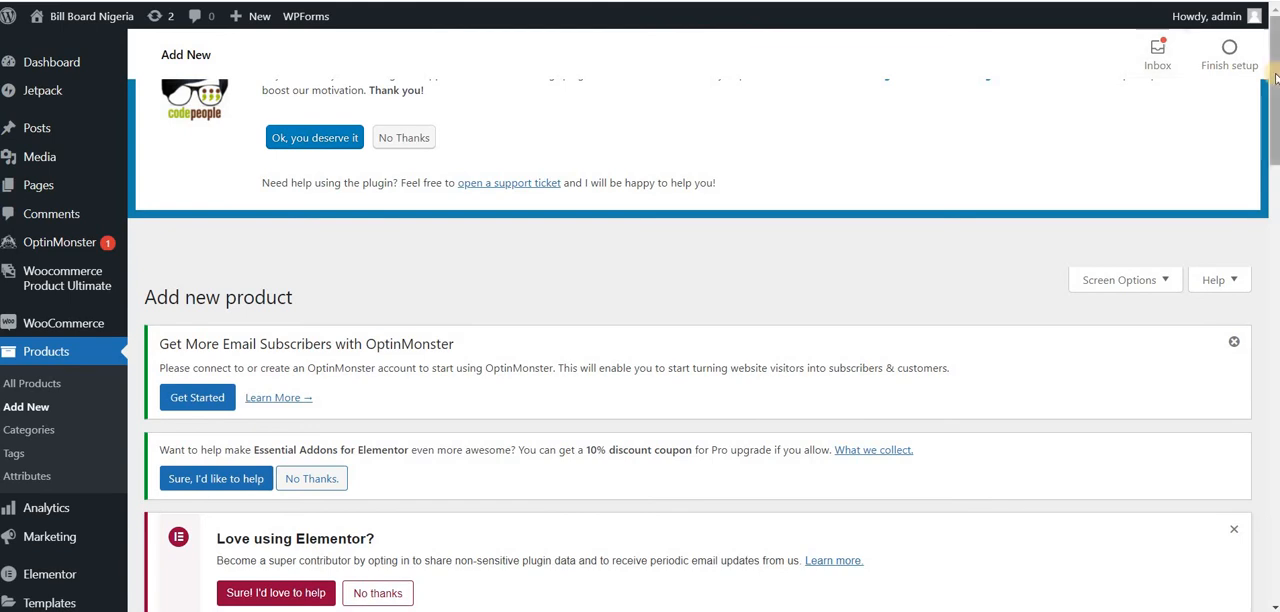
Step: Leave the new product without saving and open the filter presets of YITH's Ajax Product Filter
scroll(1266, 309, "down", 10)
scroll(1250, 478, "down", 10)
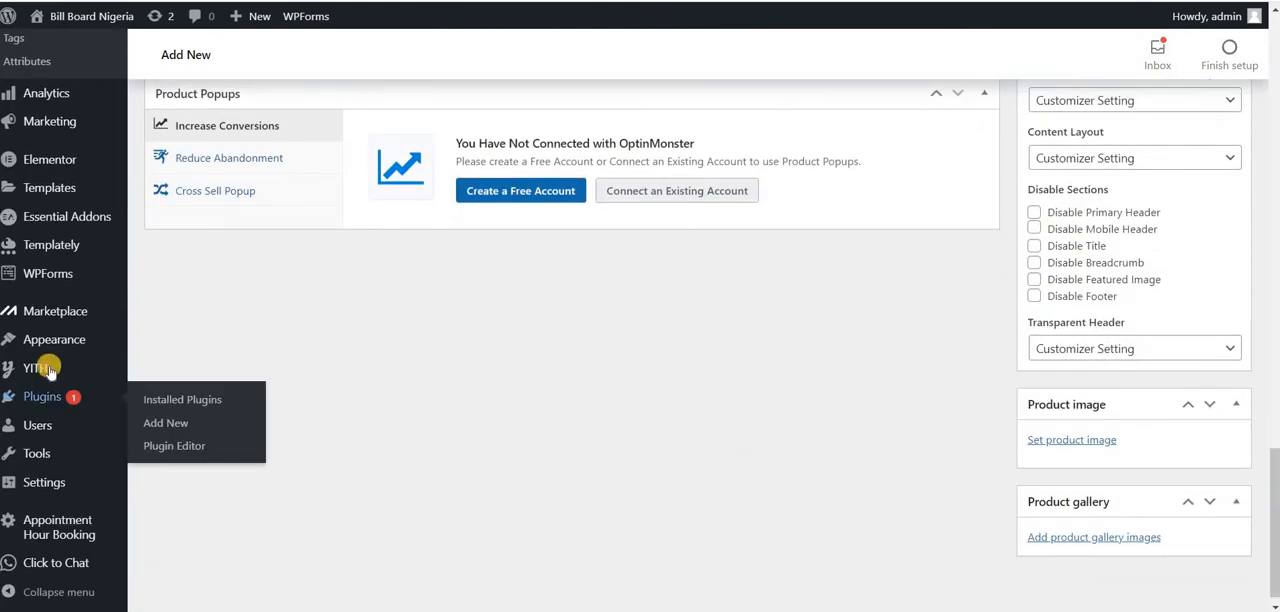
mouse_move(48, 370)
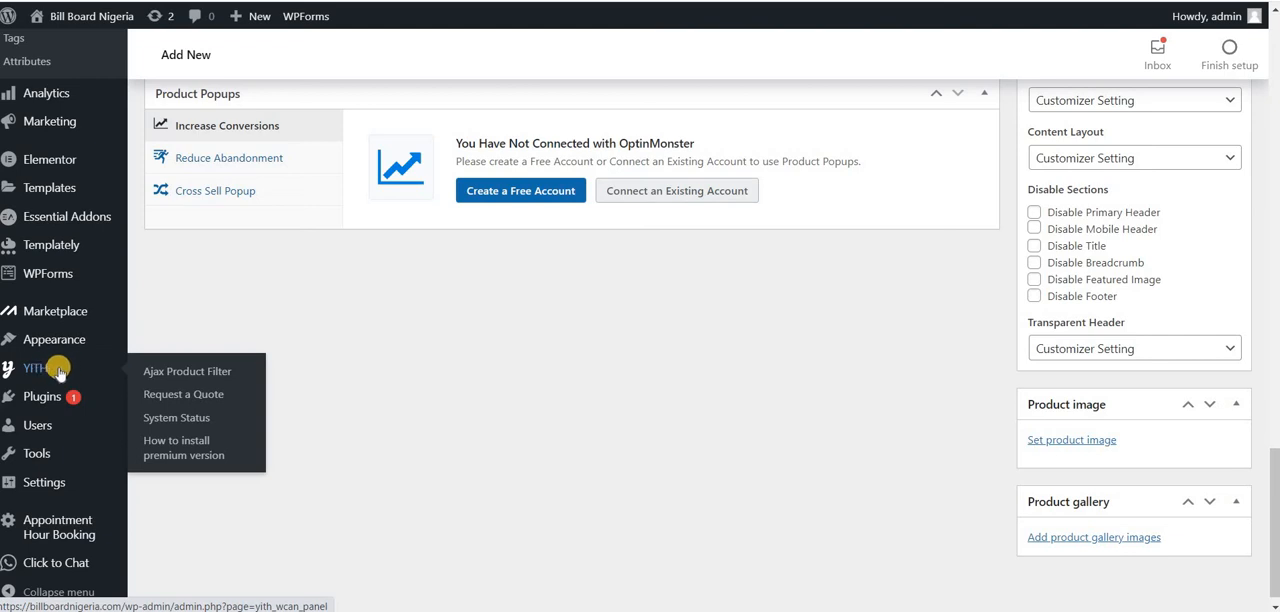
left_click(196, 371)
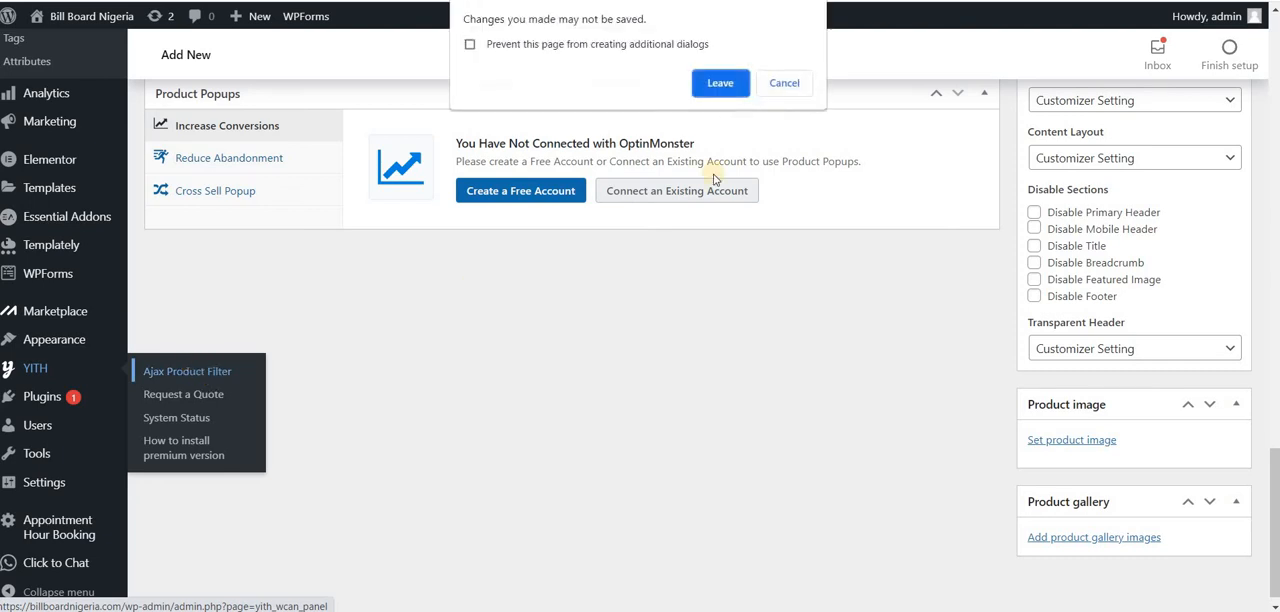
left_click(721, 83)
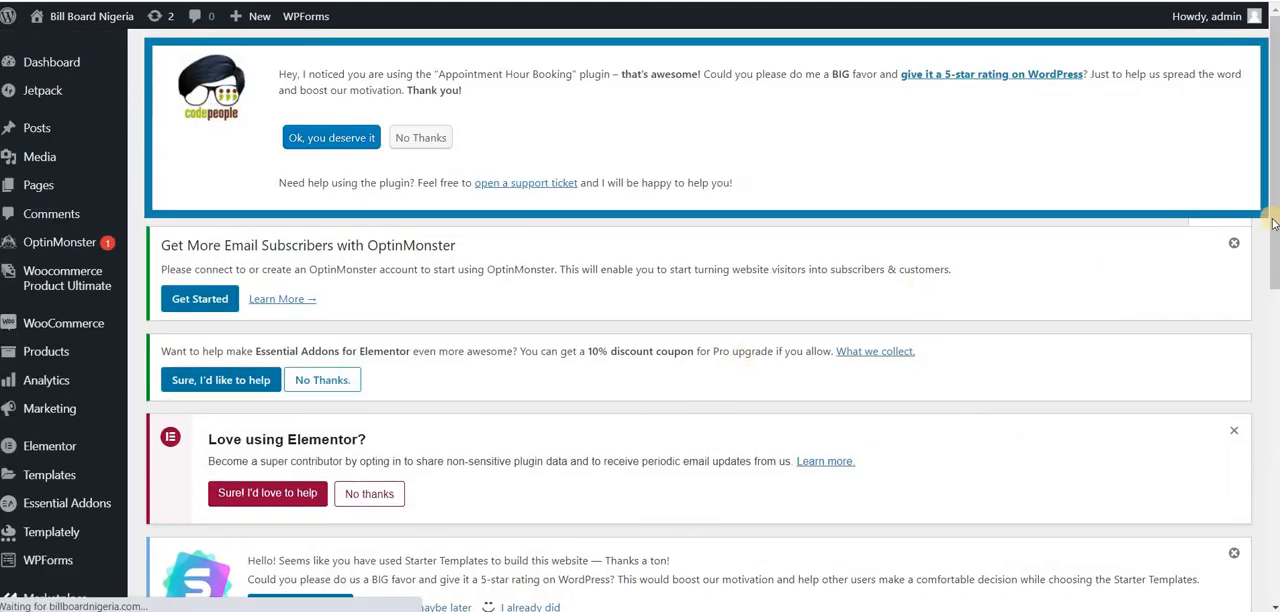
scroll(1271, 260, "down", 2)
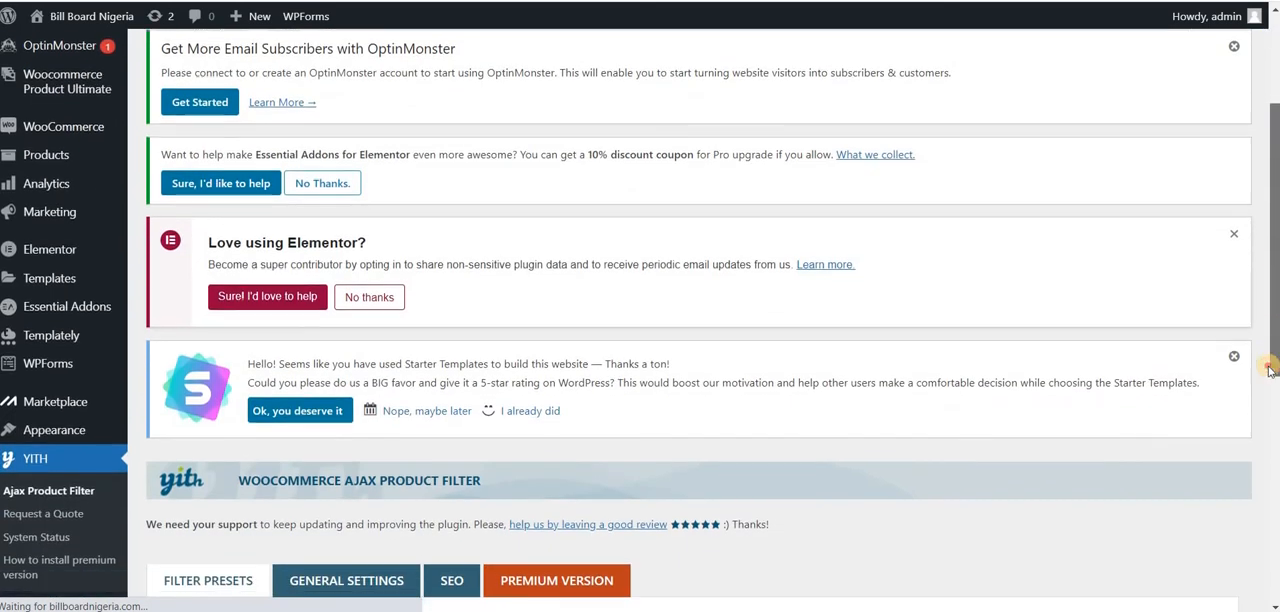
scroll(1271, 315, "down", 2)
scroll(1262, 458, "down", 3)
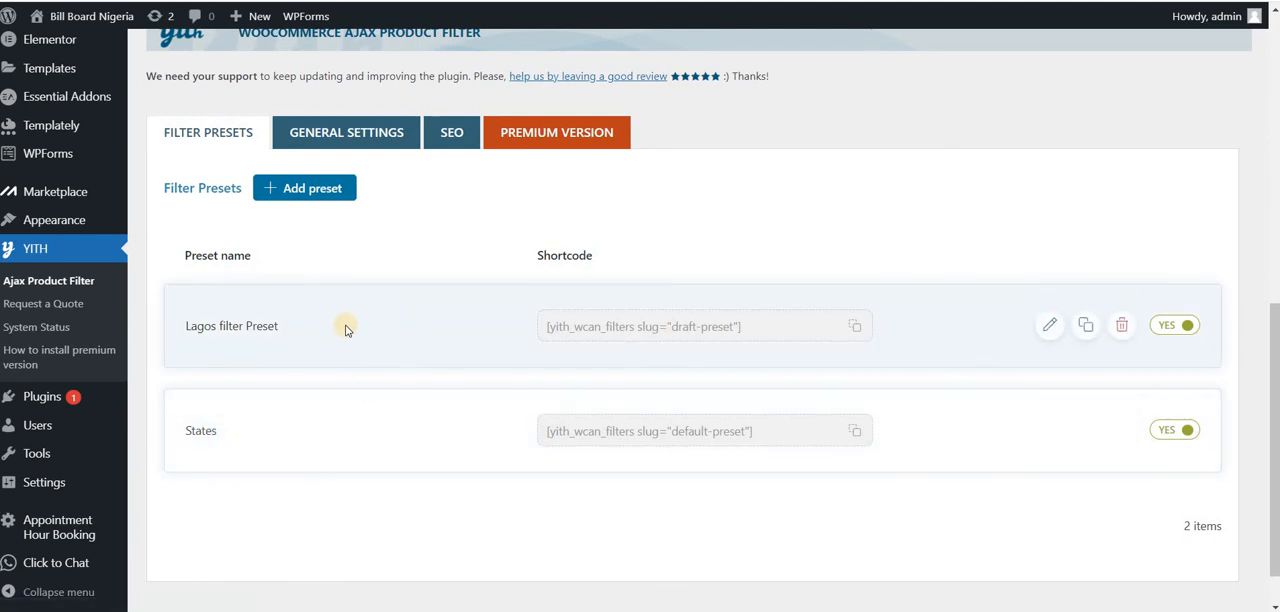
Step: Start a new filter preset and name it "test"
left_click(314, 190)
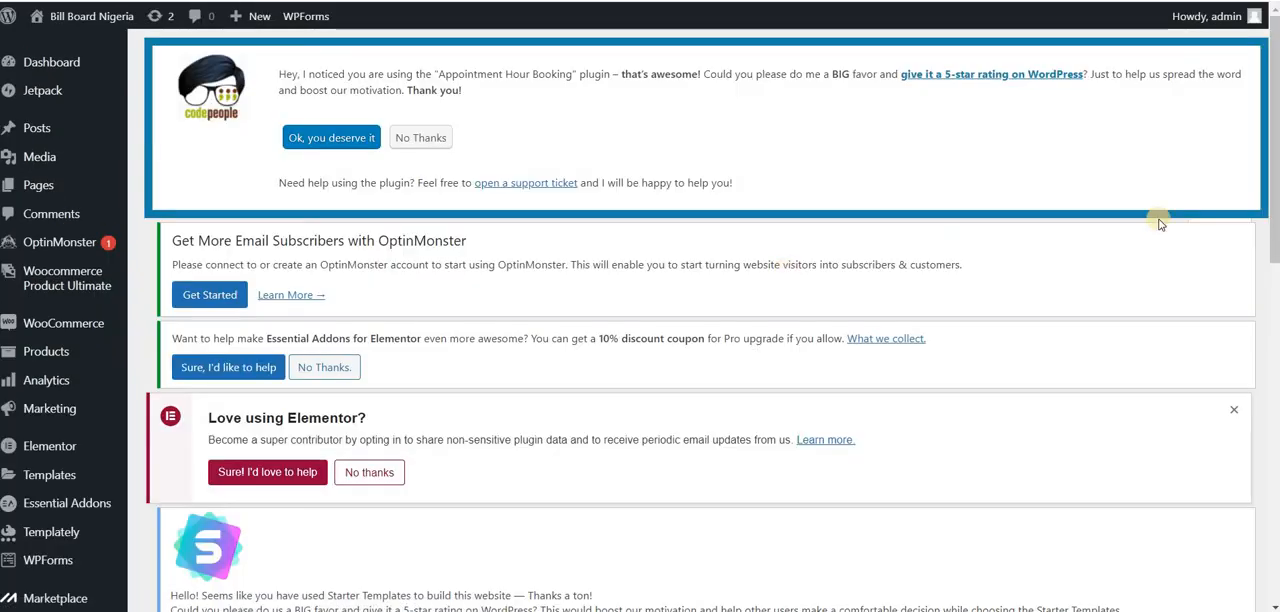
left_click_drag(1273, 136, 1268, 412)
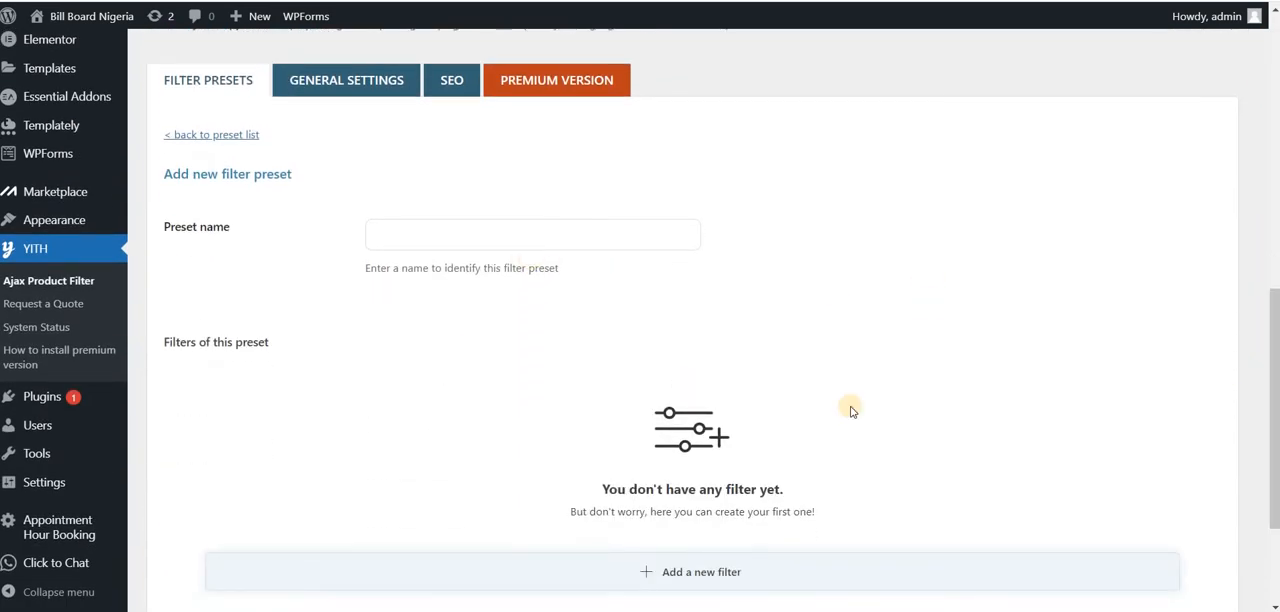
left_click_drag(1275, 325, 1272, 410)
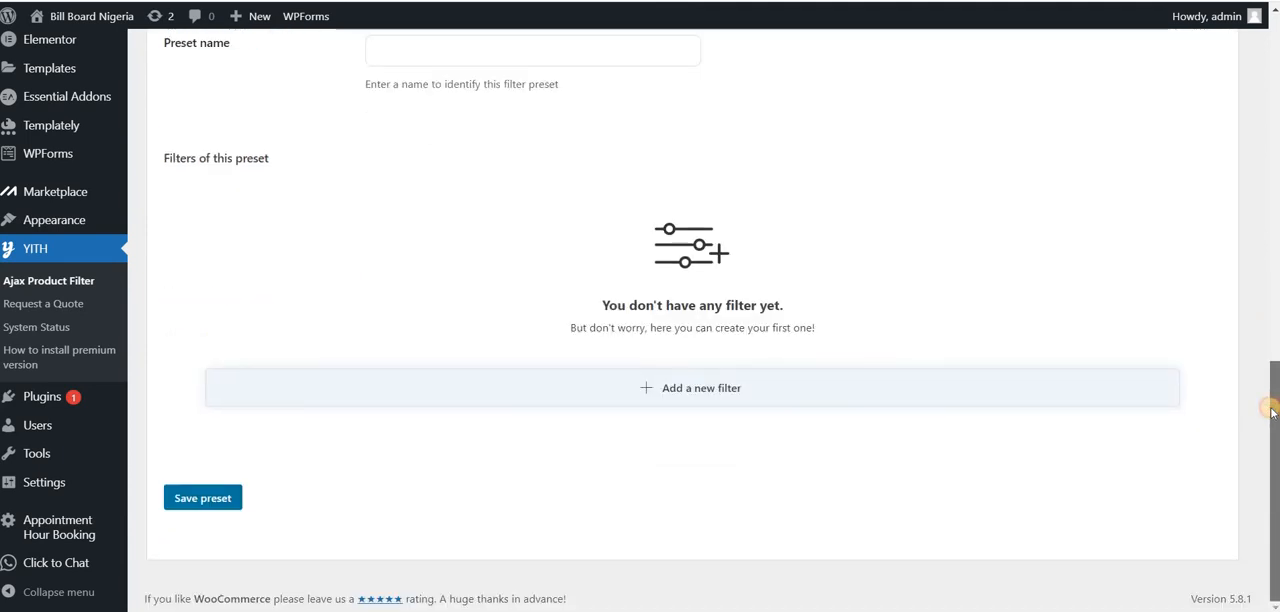
scroll(903, 220, "up", 1)
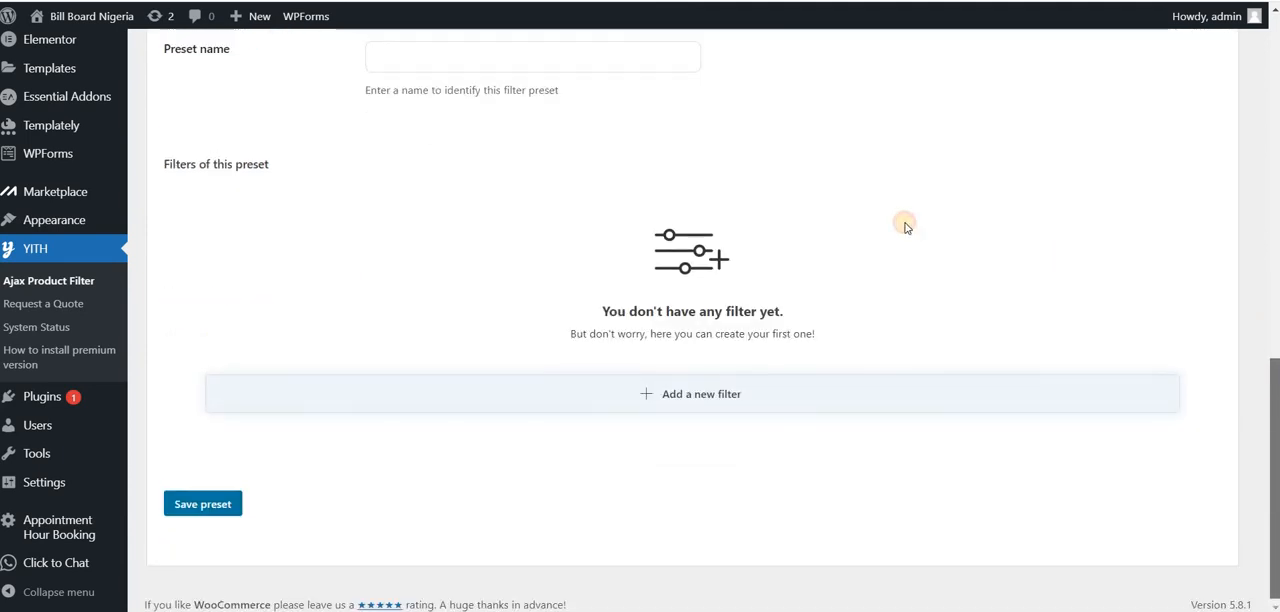
left_click(641, 107)
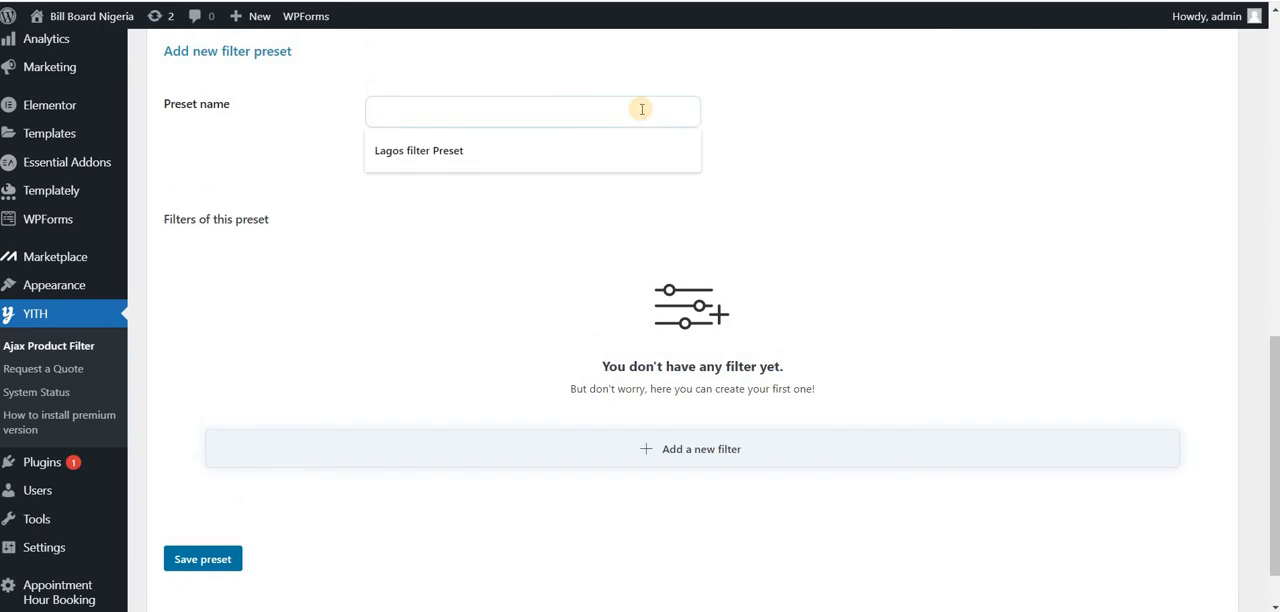
type("t")
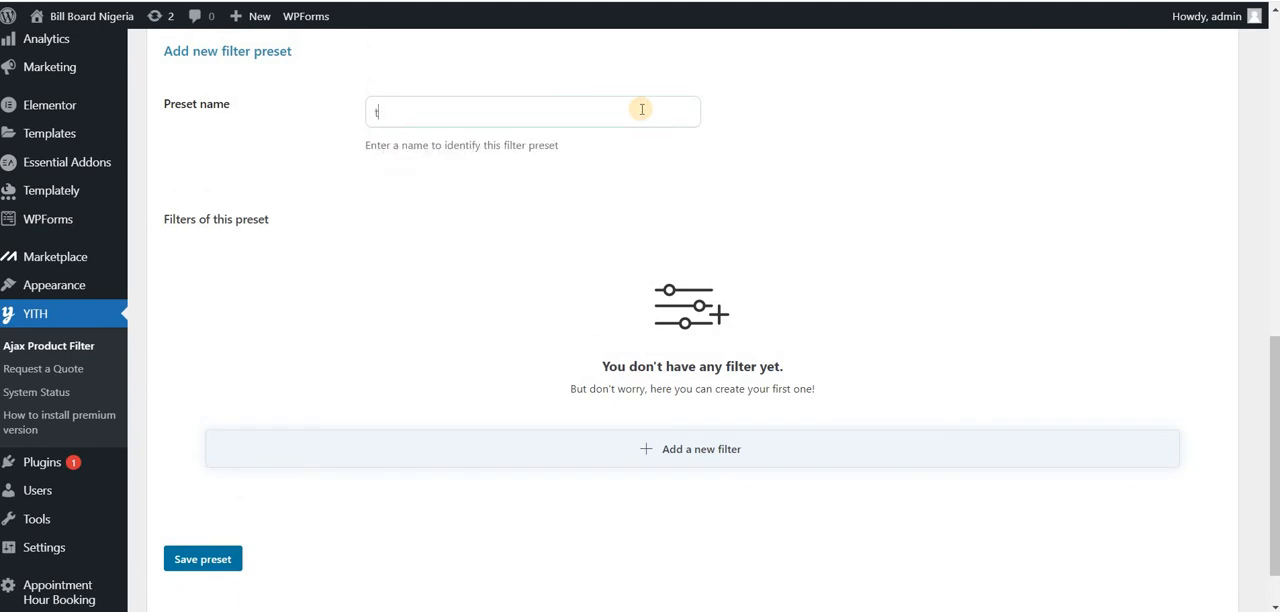
type("set")
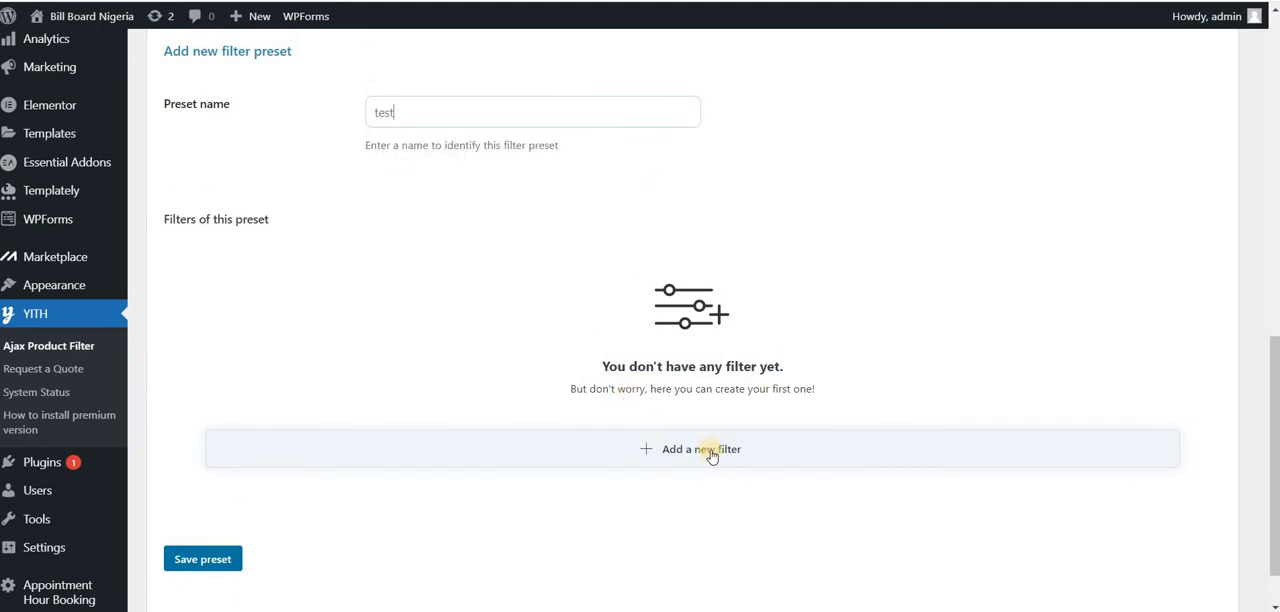
Step: Add a new filter to the test preset with Product categories as its taxonomy
left_click(705, 449)
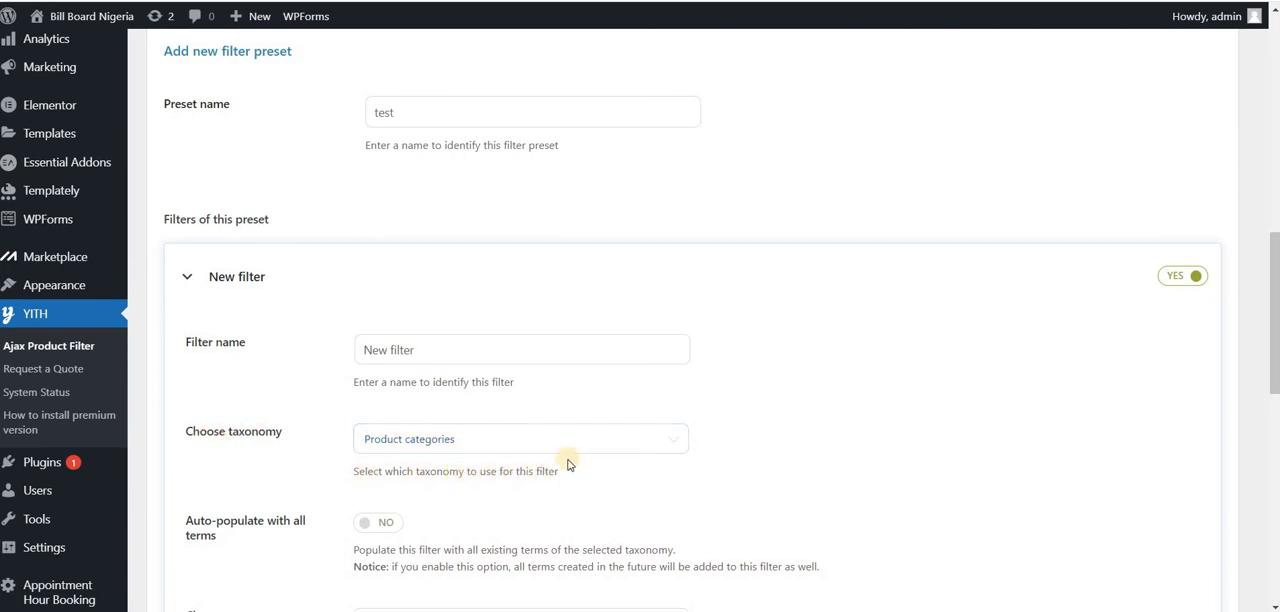
left_click(524, 441)
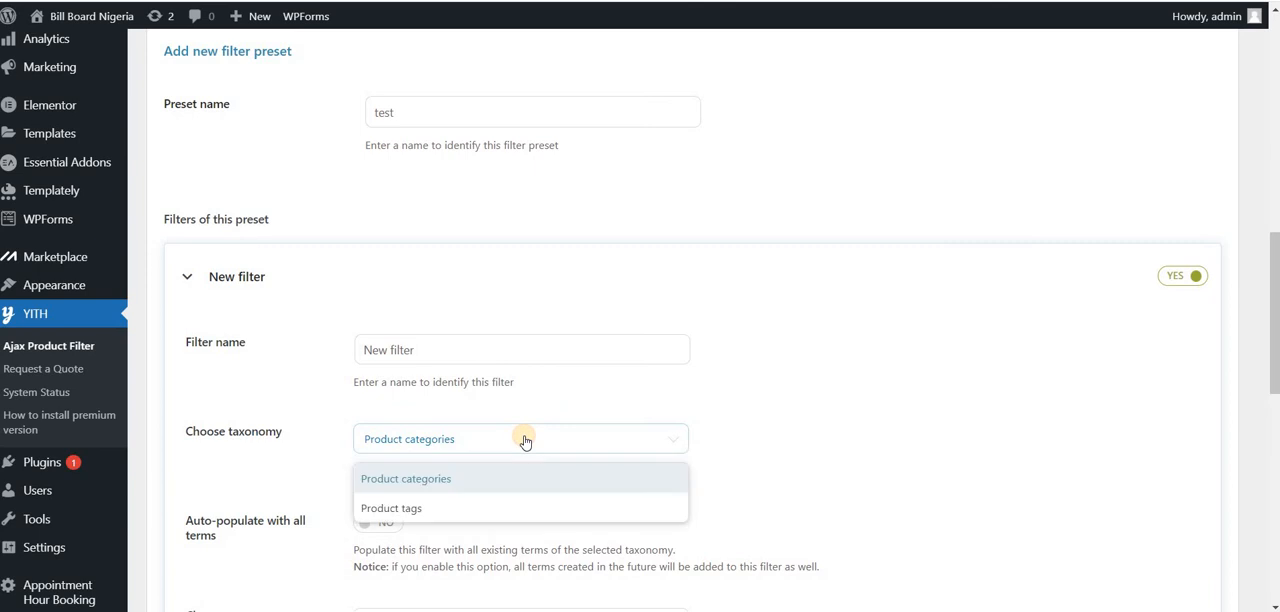
left_click(476, 479)
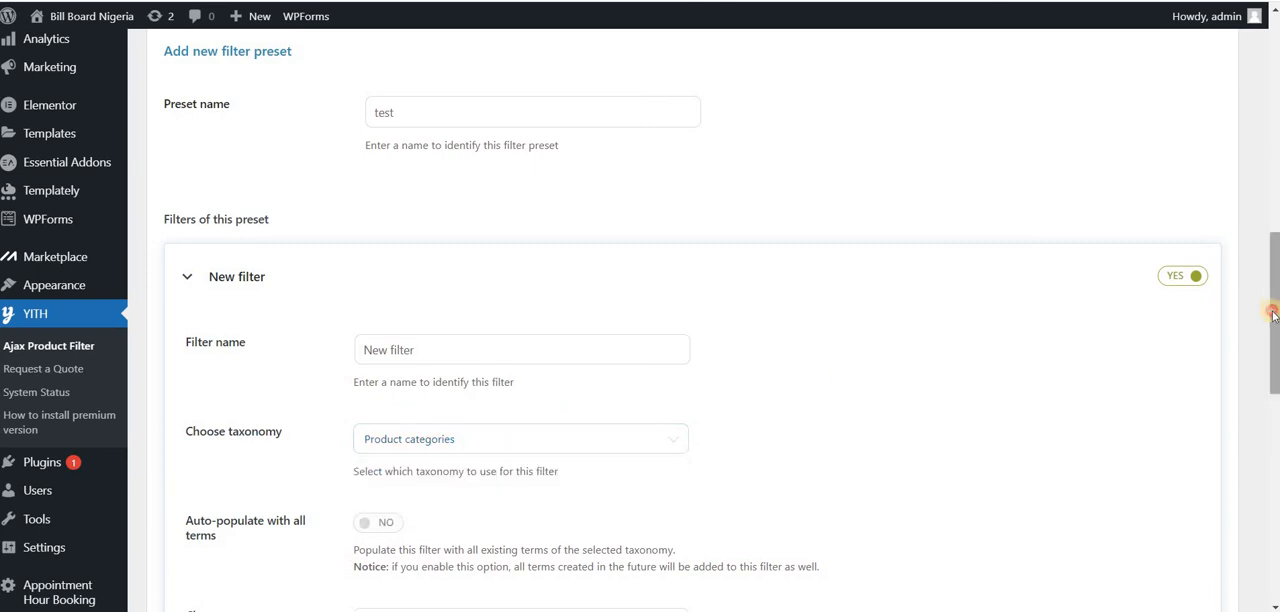
Step: Try to add the terms FCT, Lagos and Uncategorized to the new filter
left_click_drag(1272, 316, 1261, 399)
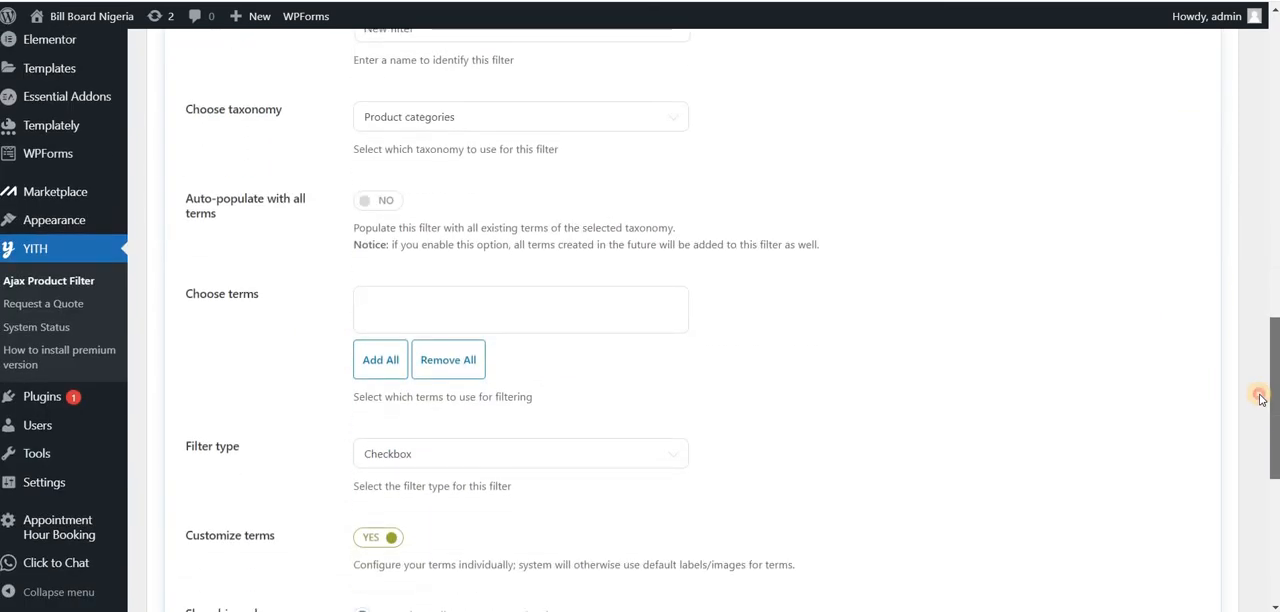
left_click(600, 299)
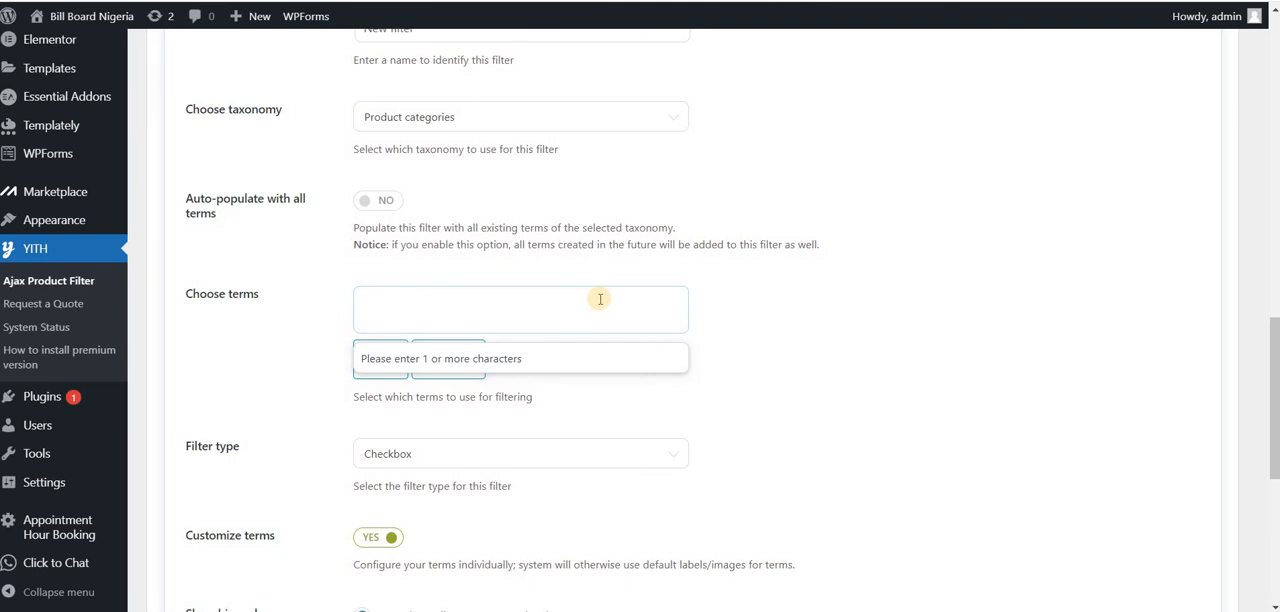
type("fo")
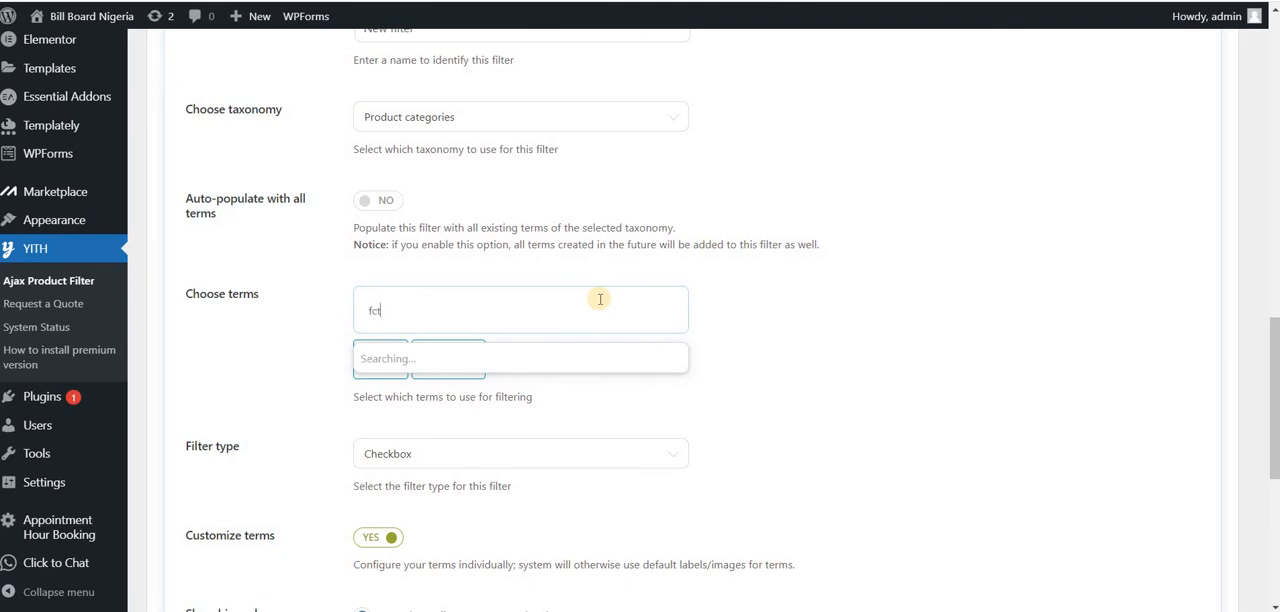
left_click(393, 317)
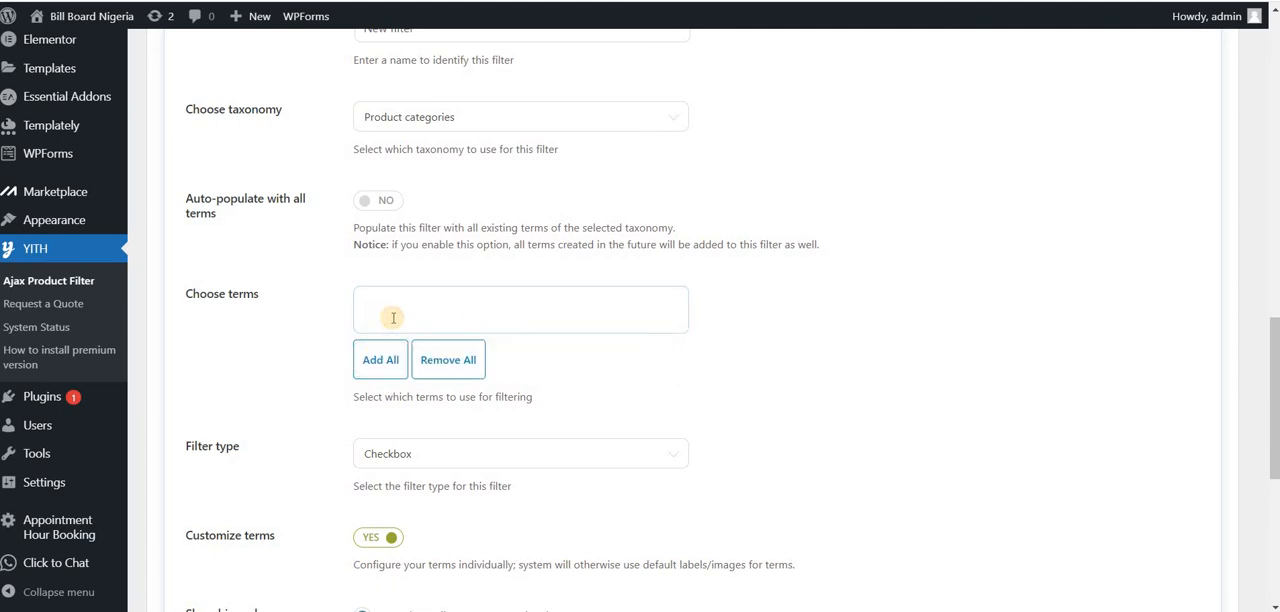
left_click(393, 317)
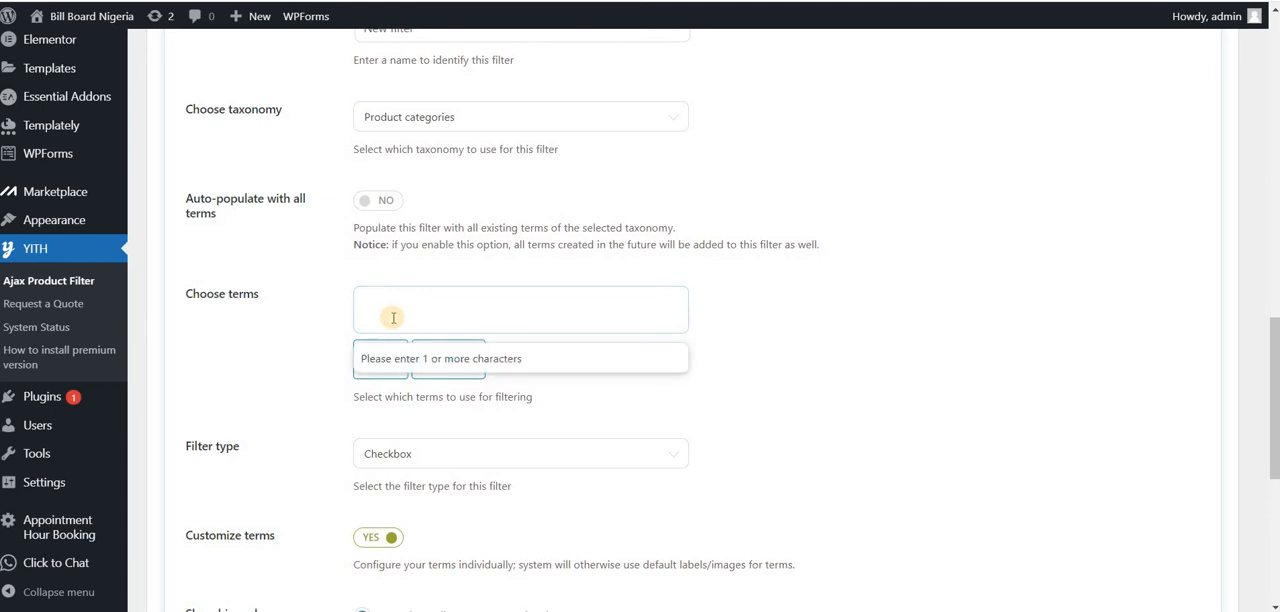
type("lagos")
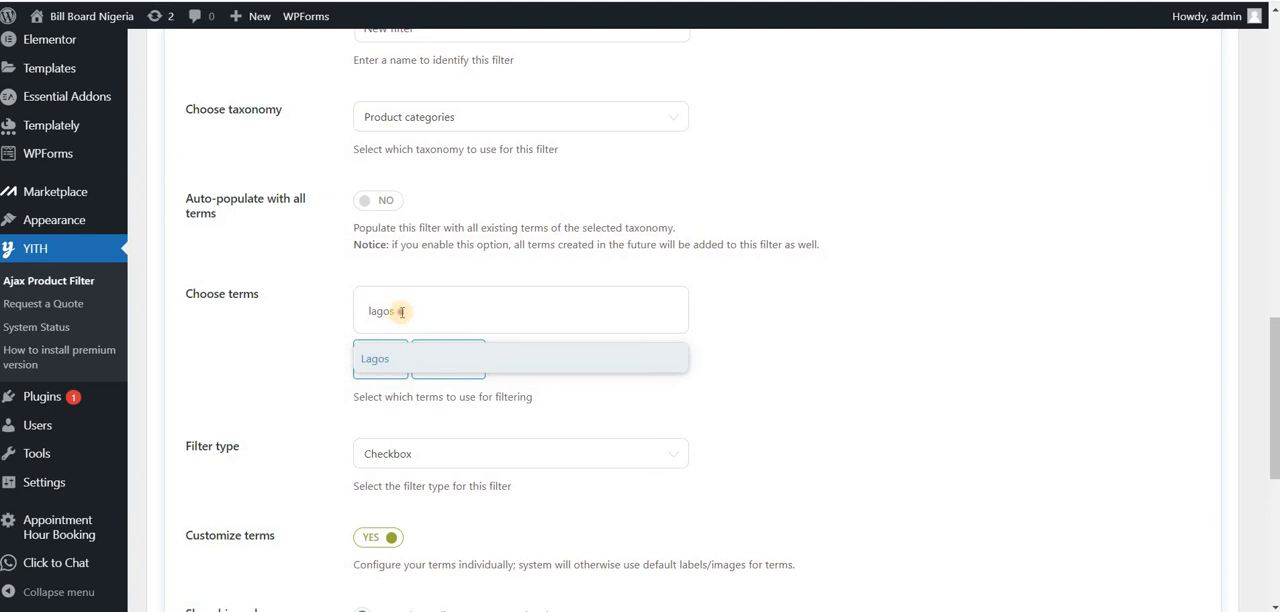
left_click(402, 312)
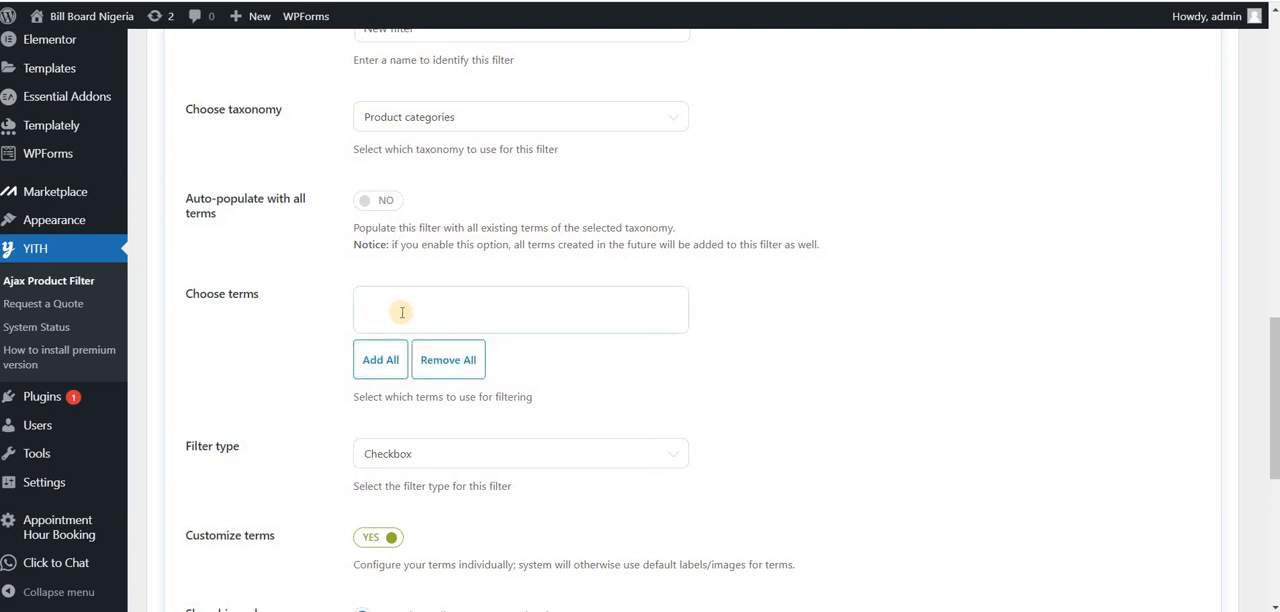
left_click(401, 312)
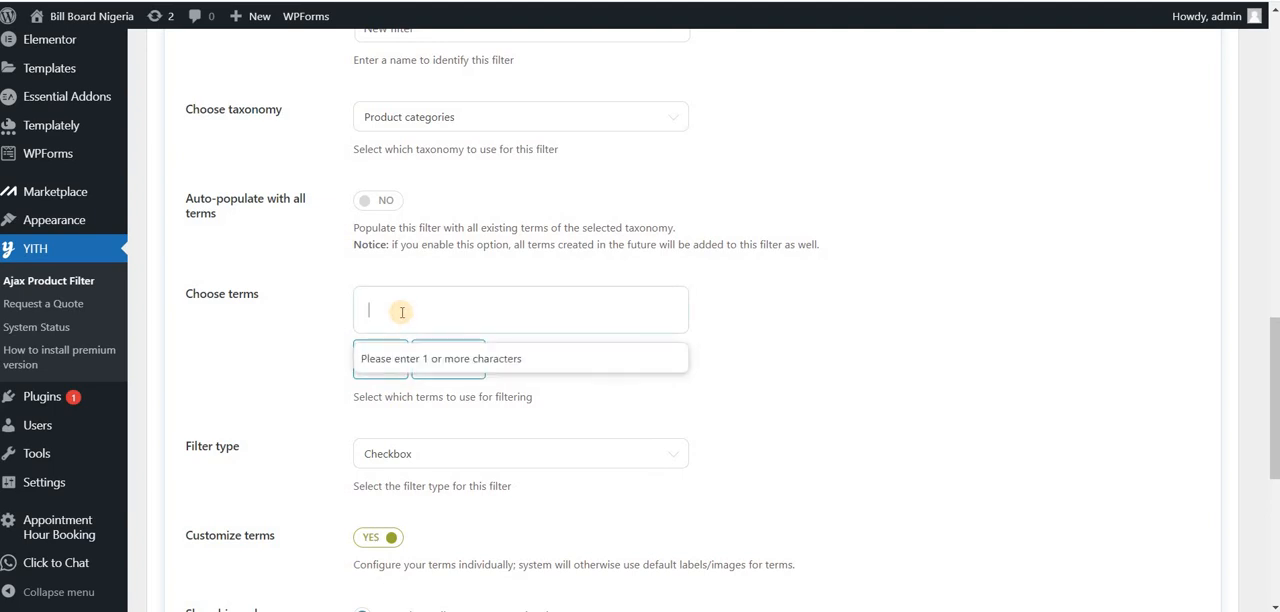
type("und")
type("ategori")
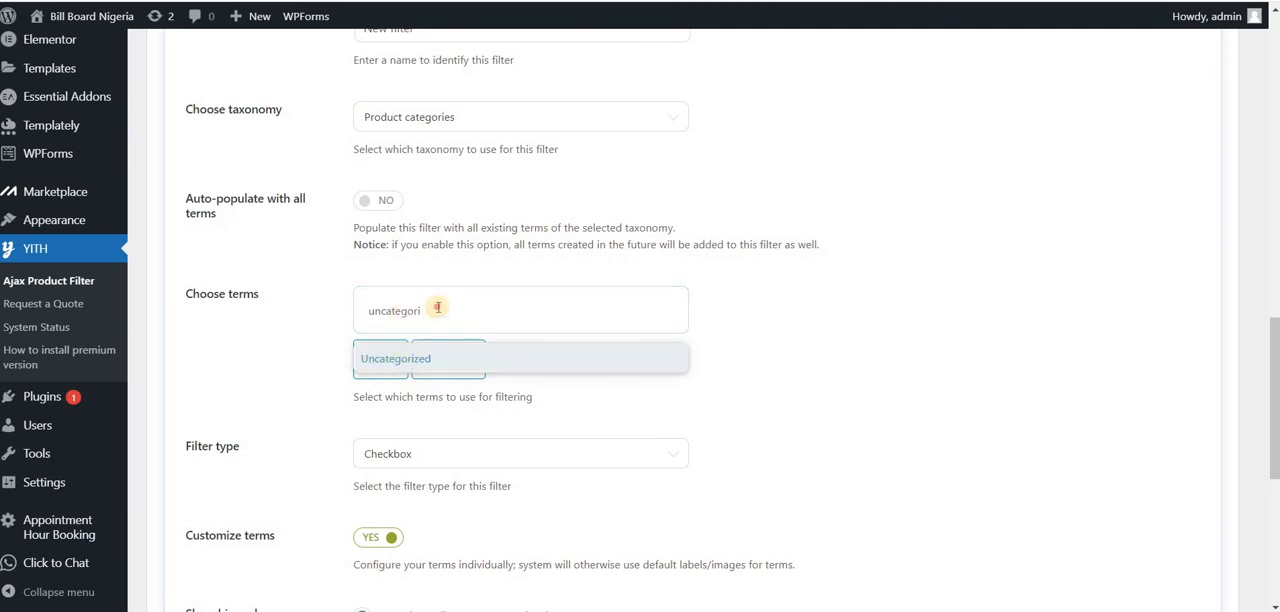
left_click(438, 307)
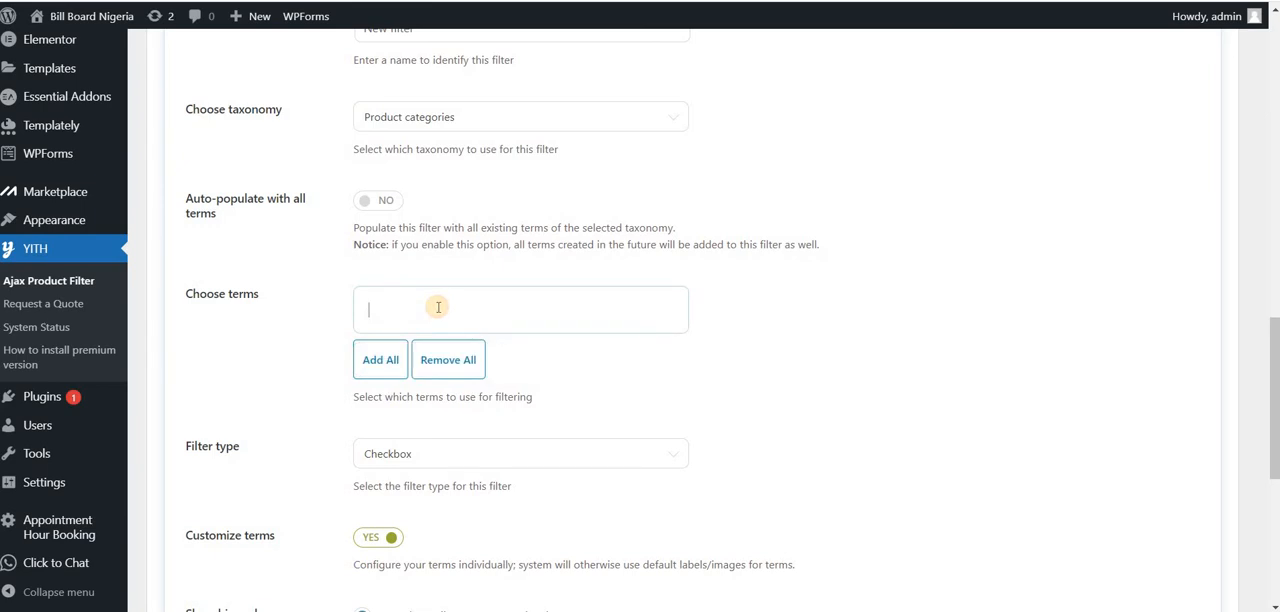
Step: Choose FCT as the filter's term and set the filter type to Text
left_click(438, 307)
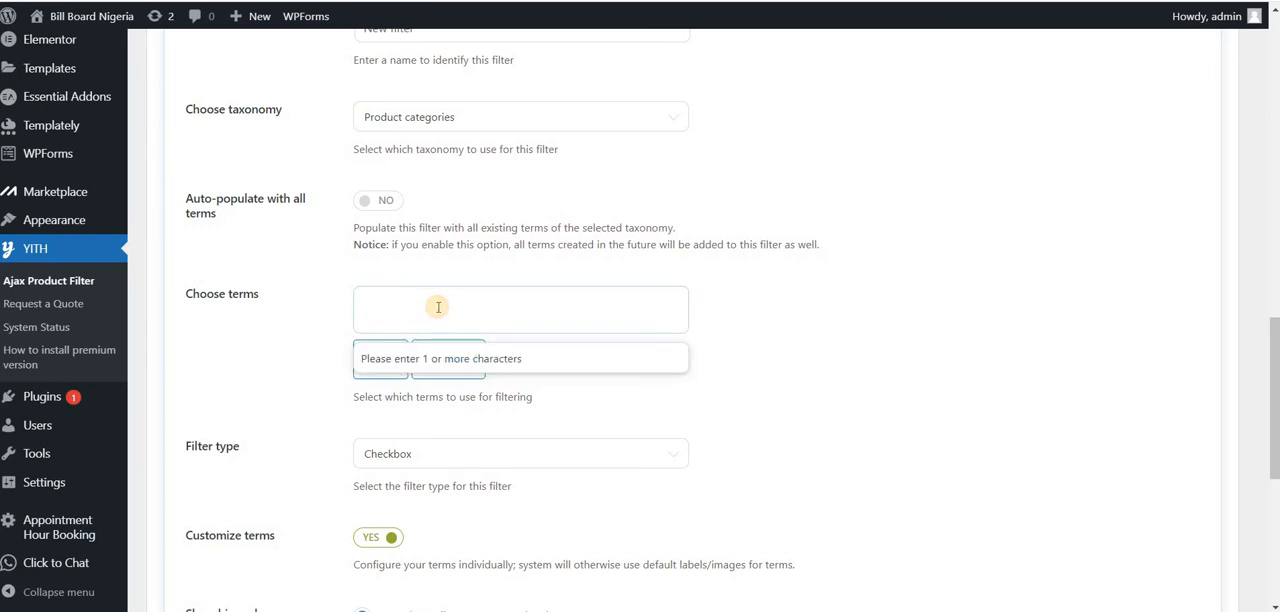
type("fcy")
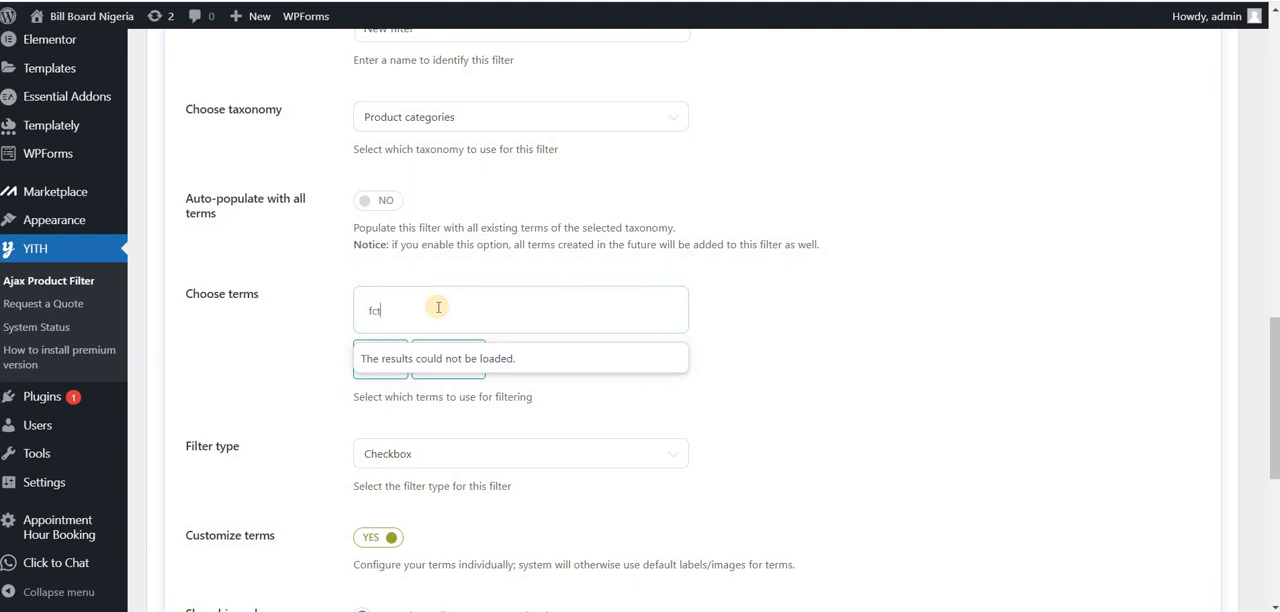
left_click(391, 349)
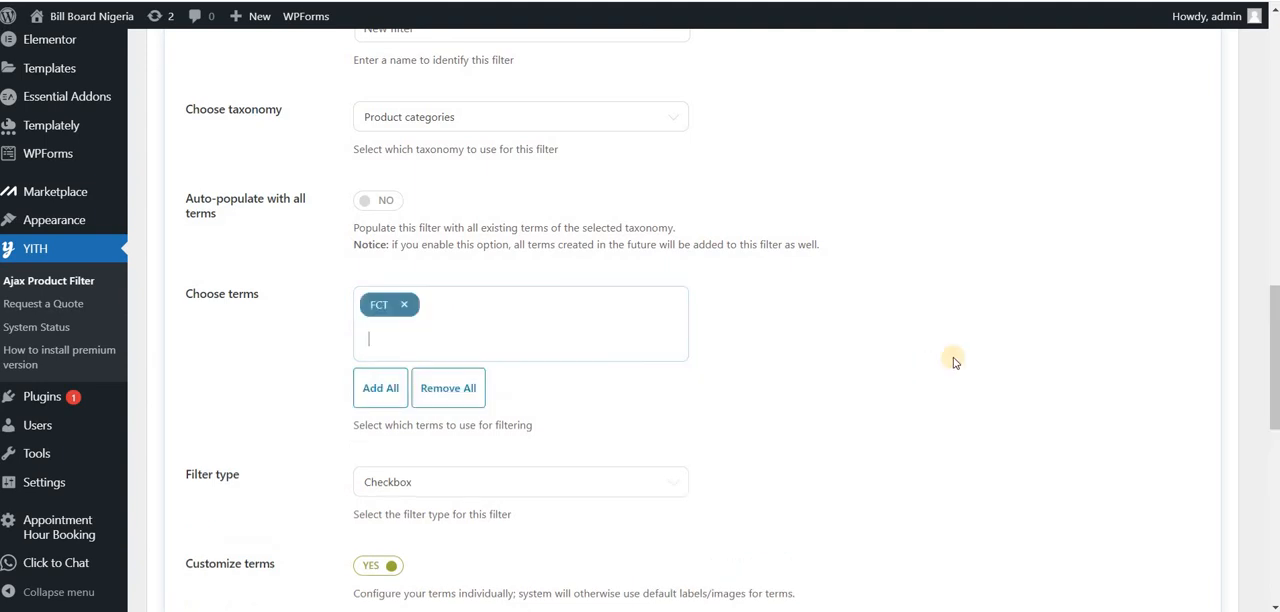
scroll(1266, 403, "down", 3)
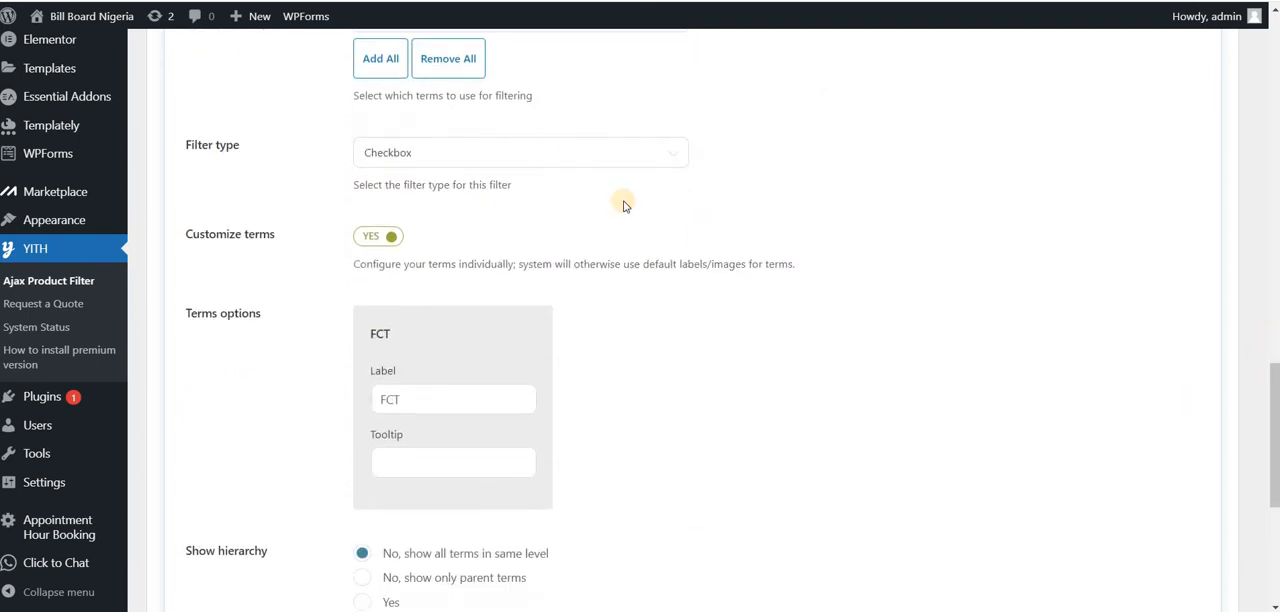
left_click(545, 160)
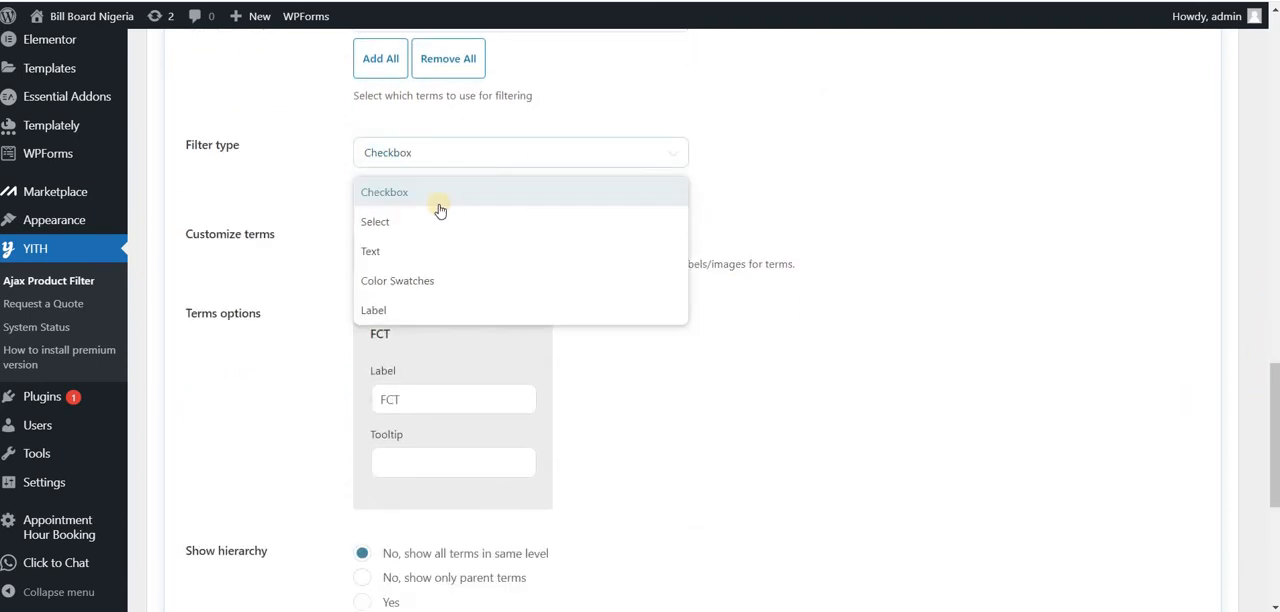
left_click(391, 256)
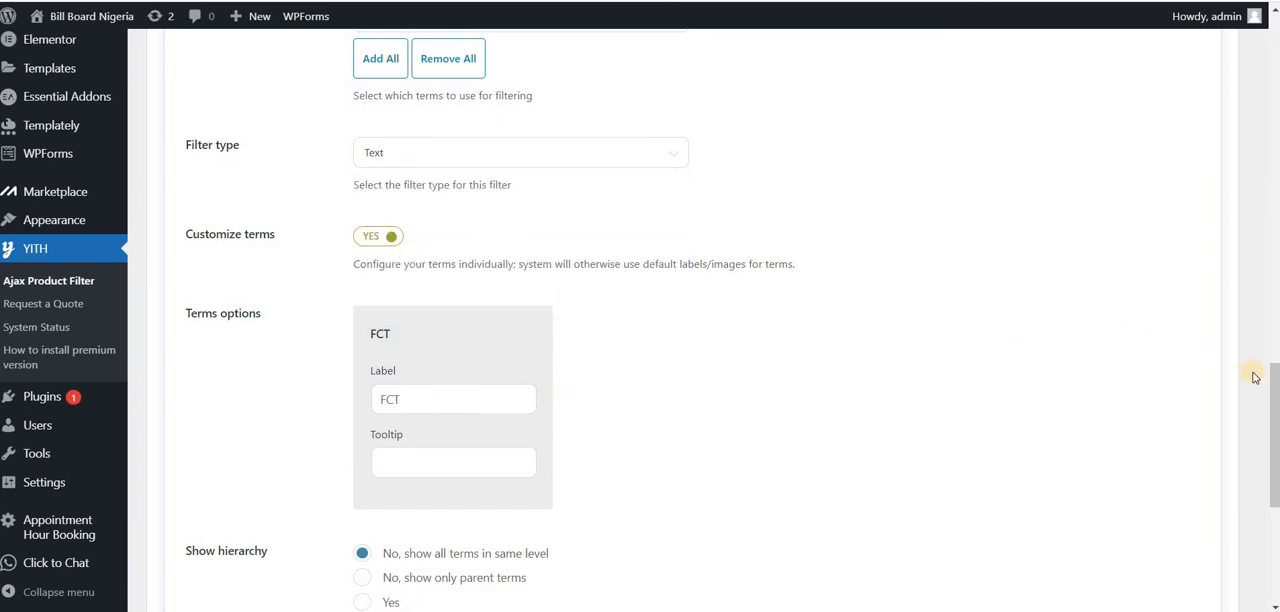
Step: Save the new filter and the test preset
left_click_drag(1272, 387, 1237, 466)
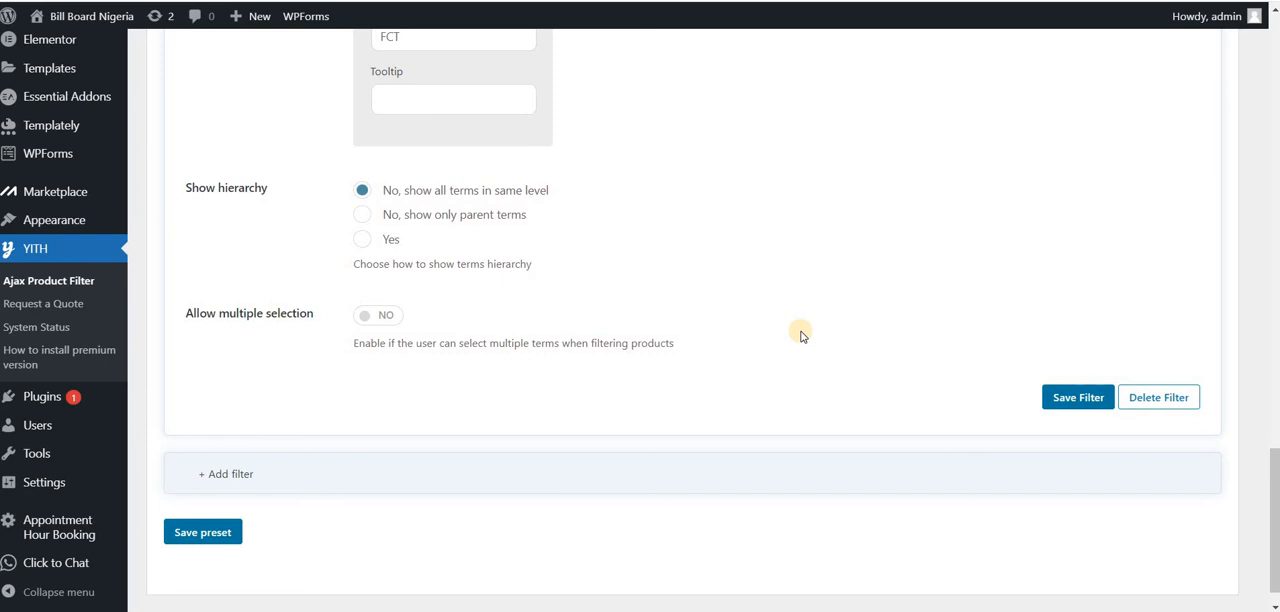
left_click(1048, 396)
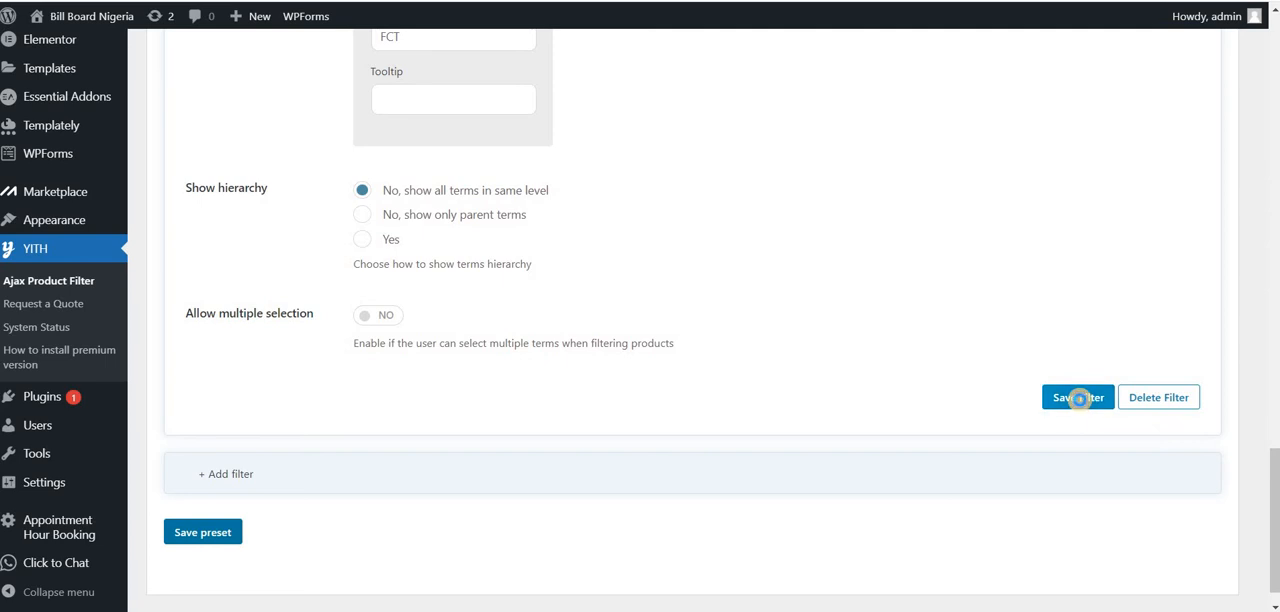
left_click(1079, 398)
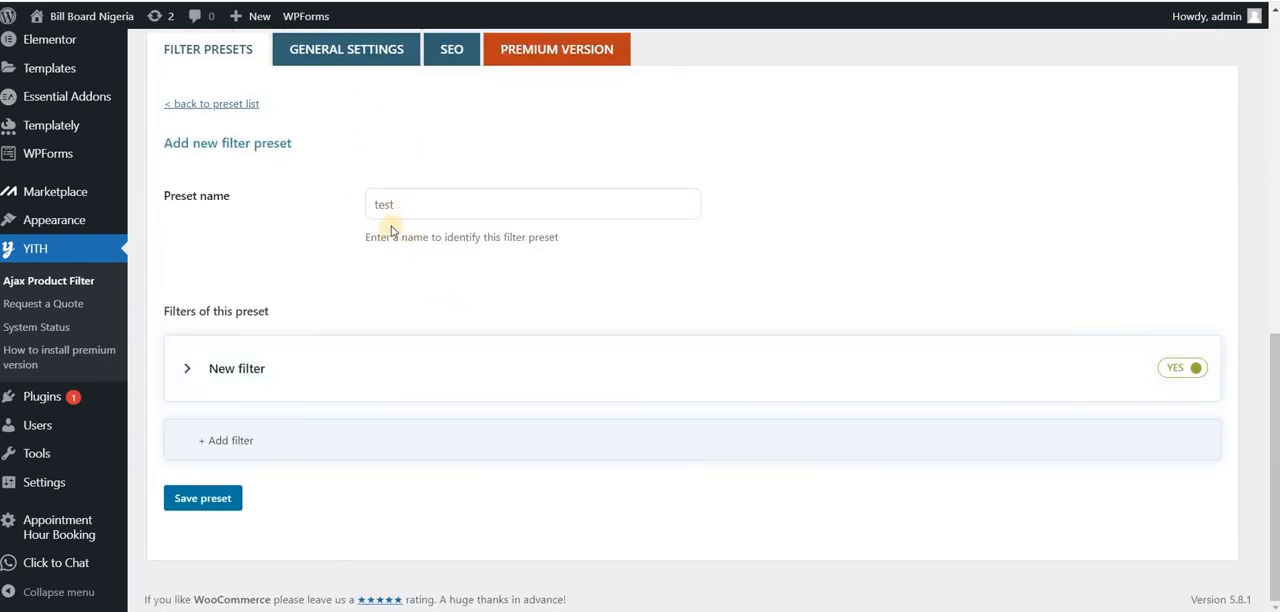
left_click(211, 498)
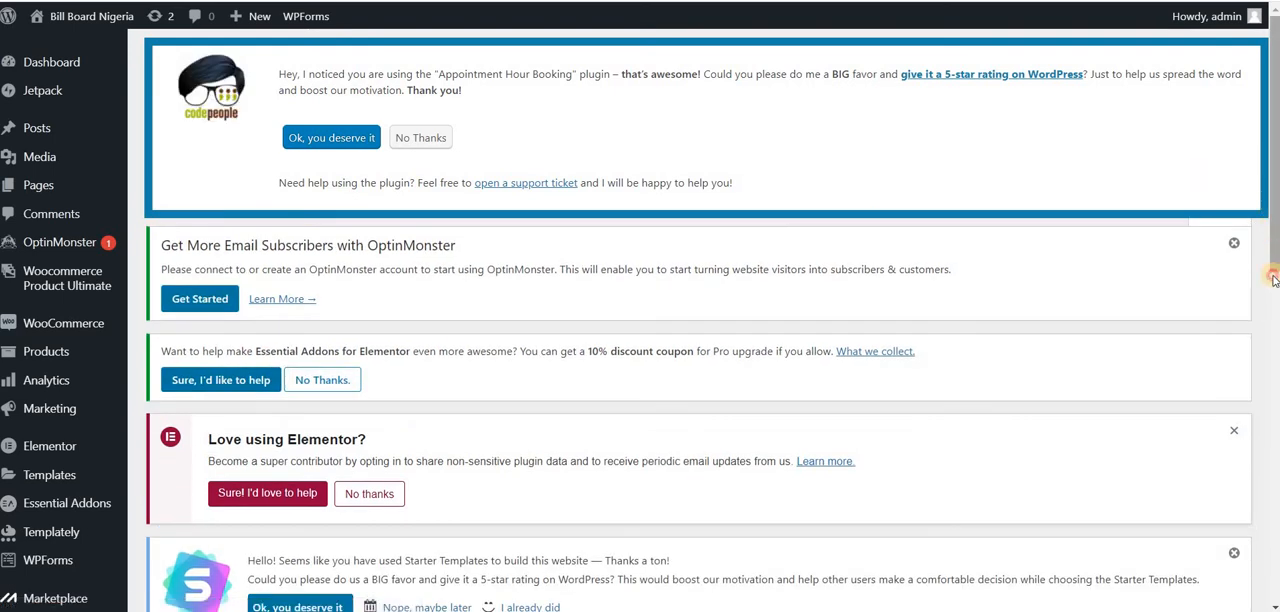
Step: Return to the preset list and check the entry for the test preset
left_click_drag(1268, 210, 1266, 443)
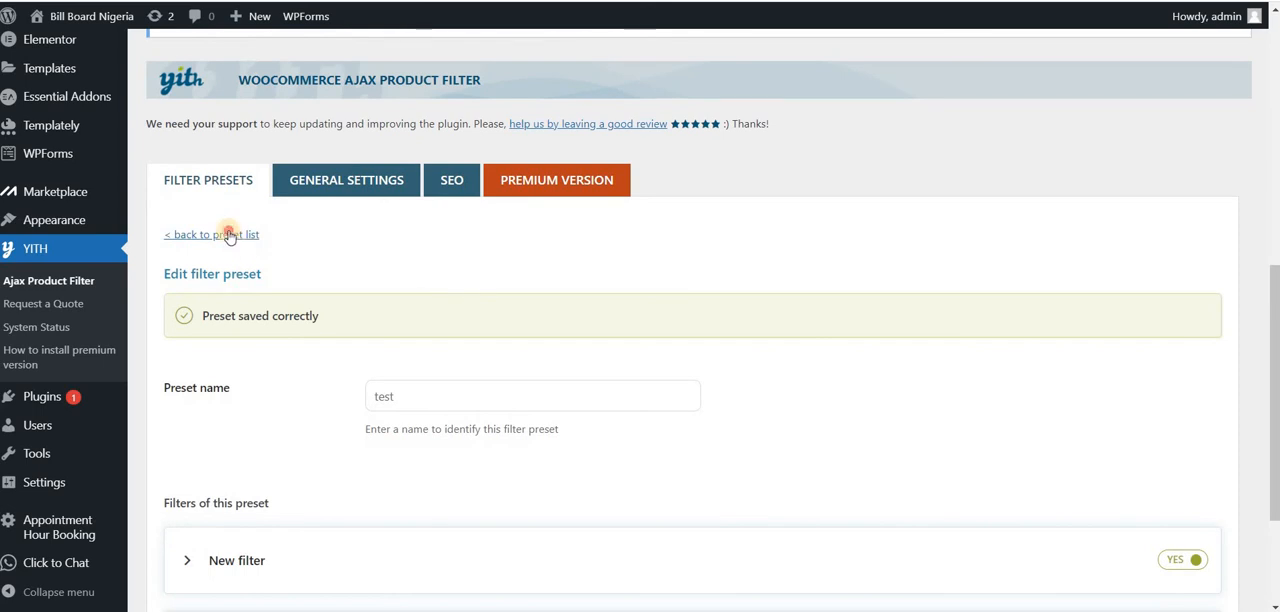
left_click(228, 236)
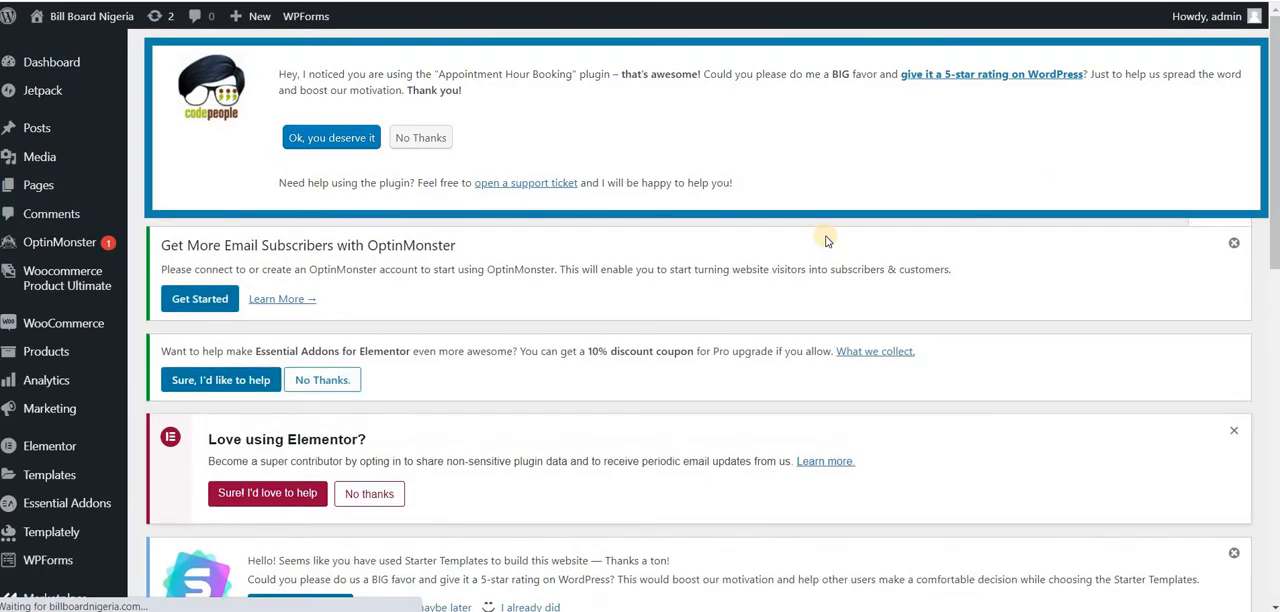
left_click_drag(1274, 255, 1274, 573)
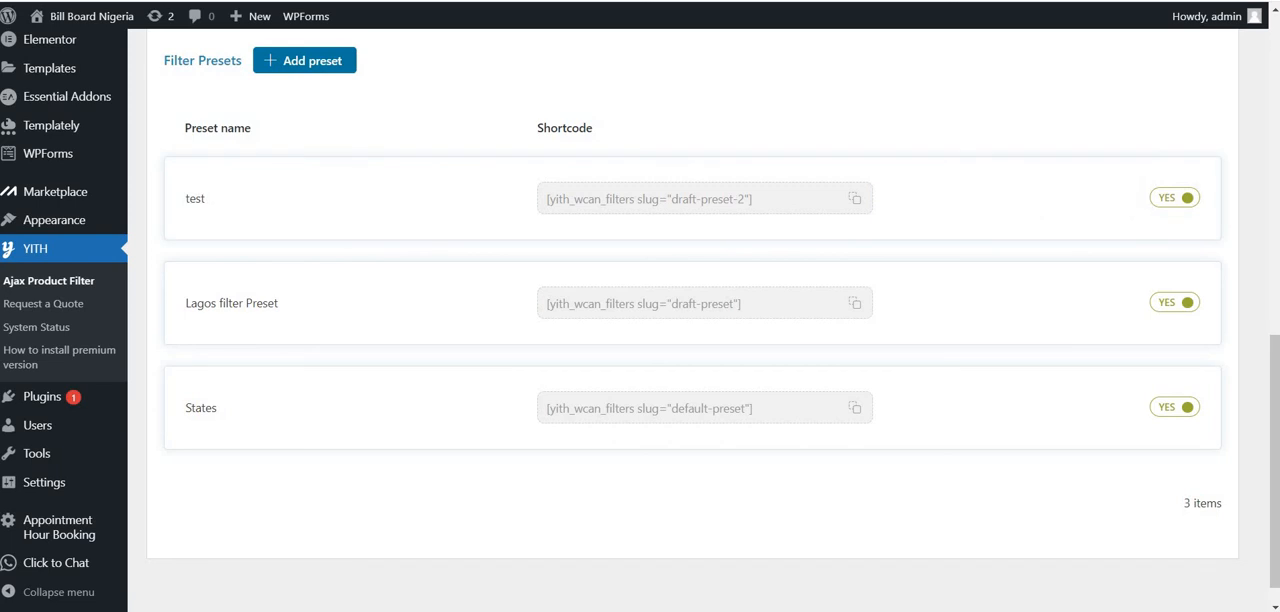
Step: Open the public billboardnigeria.com site and examine the product filter on its Our Billboards page
key("BackSpace")
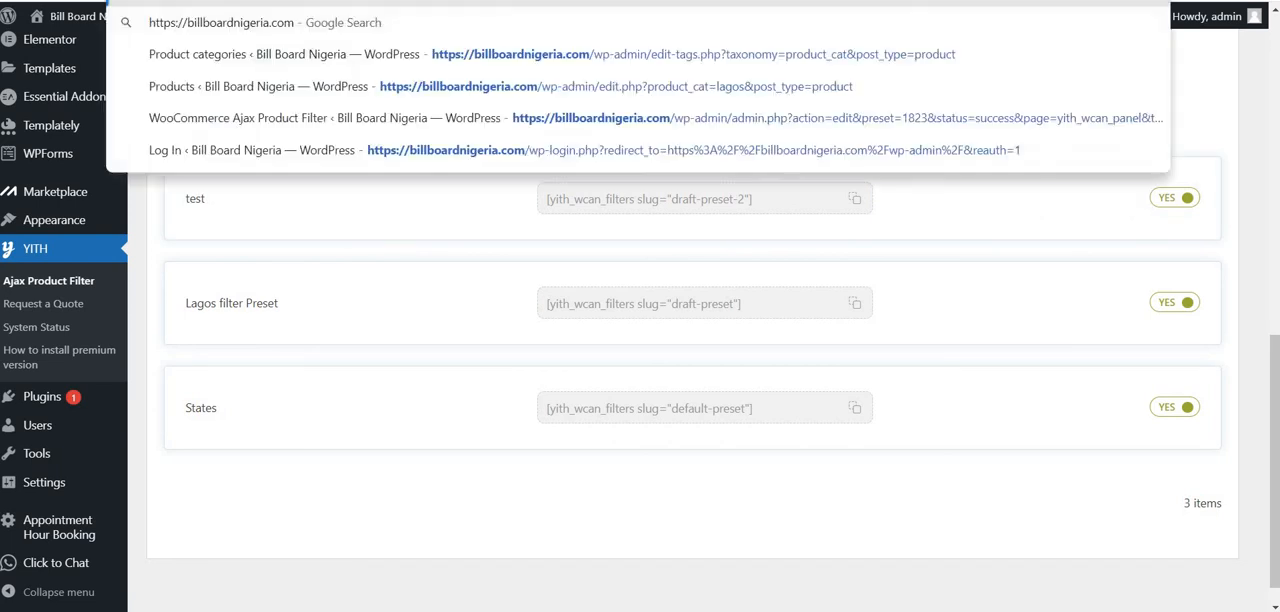
key("Return")
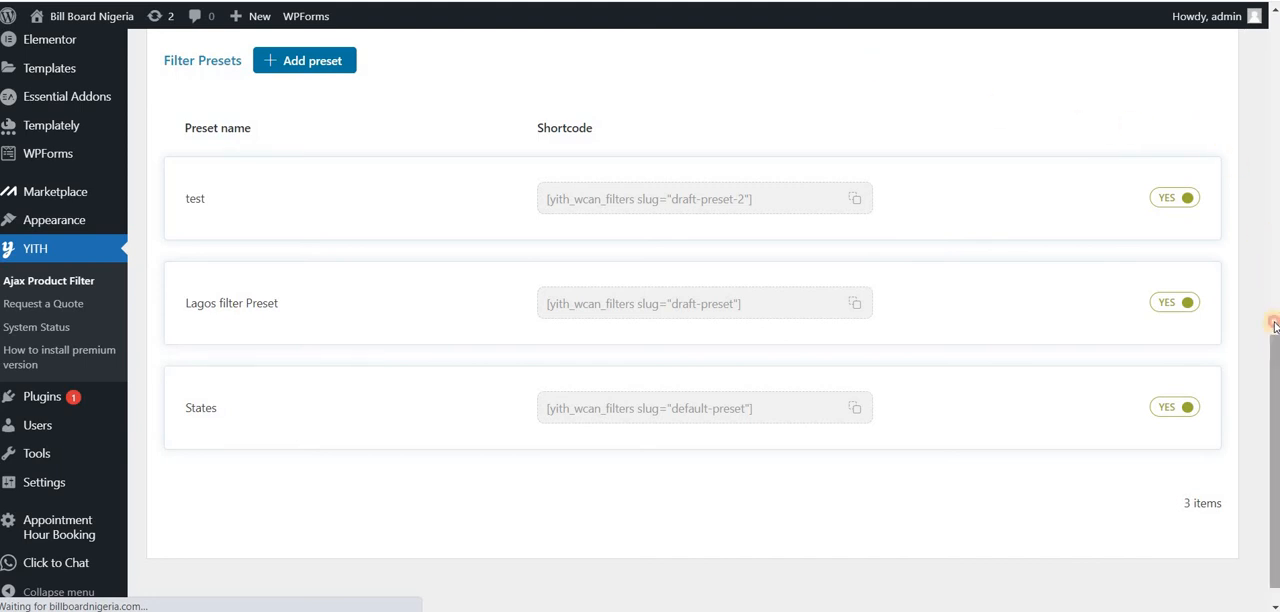
scroll(1247, 124, "up", 1)
scroll(1247, 124, "up", 4)
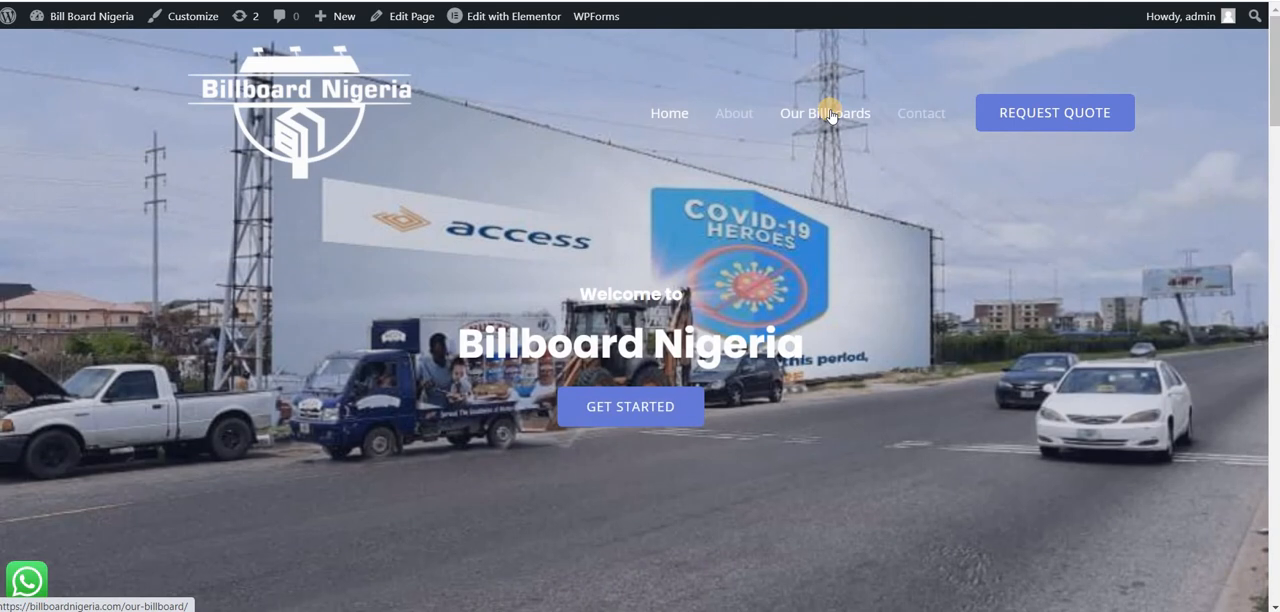
left_click(830, 115)
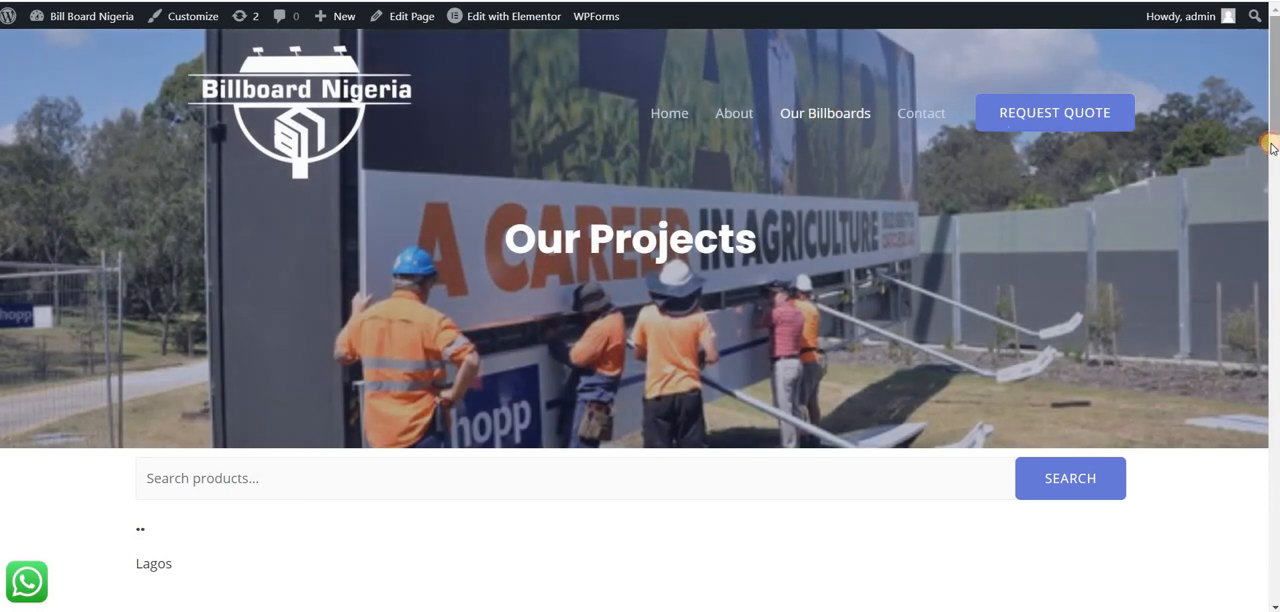
scroll(680, 268, "down", 3)
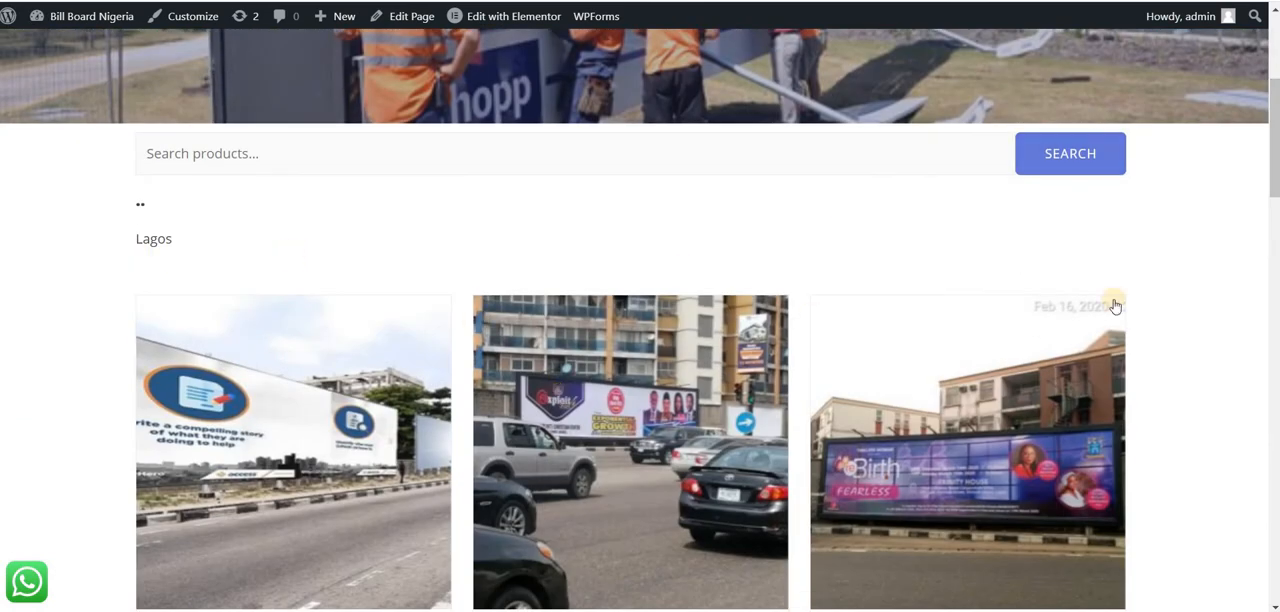
left_click_drag(1272, 152, 726, 37)
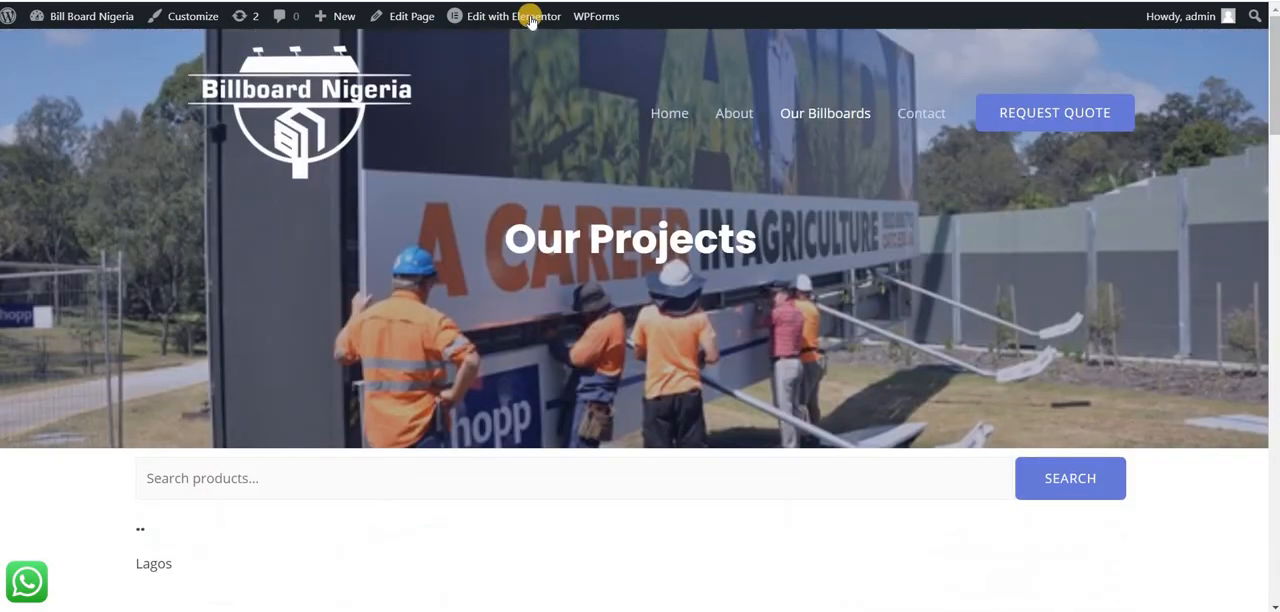
Step: Open the Our Billboards page for editing in Elementor and select its YITH AJAX Filters Preset widget
mouse_move(527, 18)
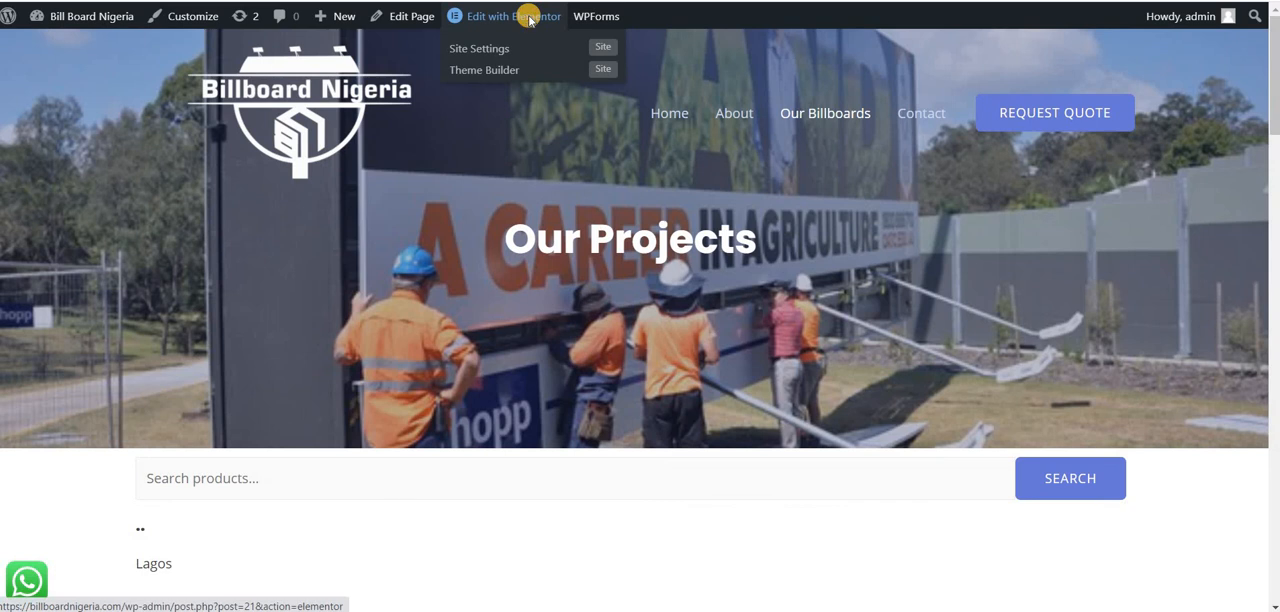
left_click(529, 18)
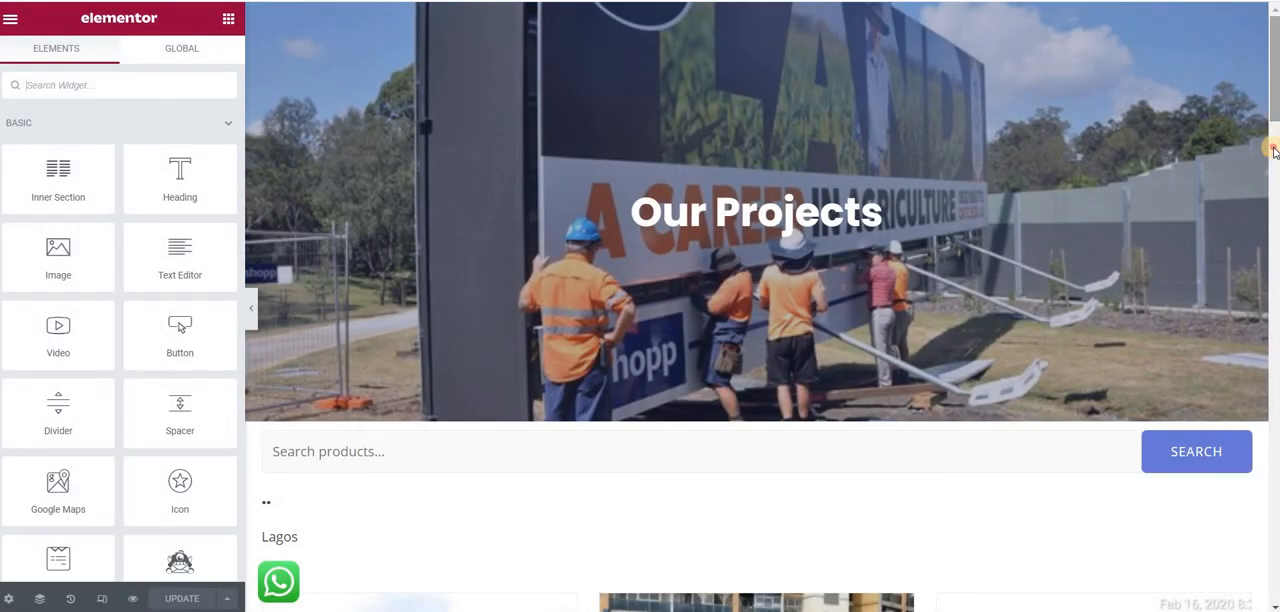
left_click(1274, 150)
left_click(617, 298)
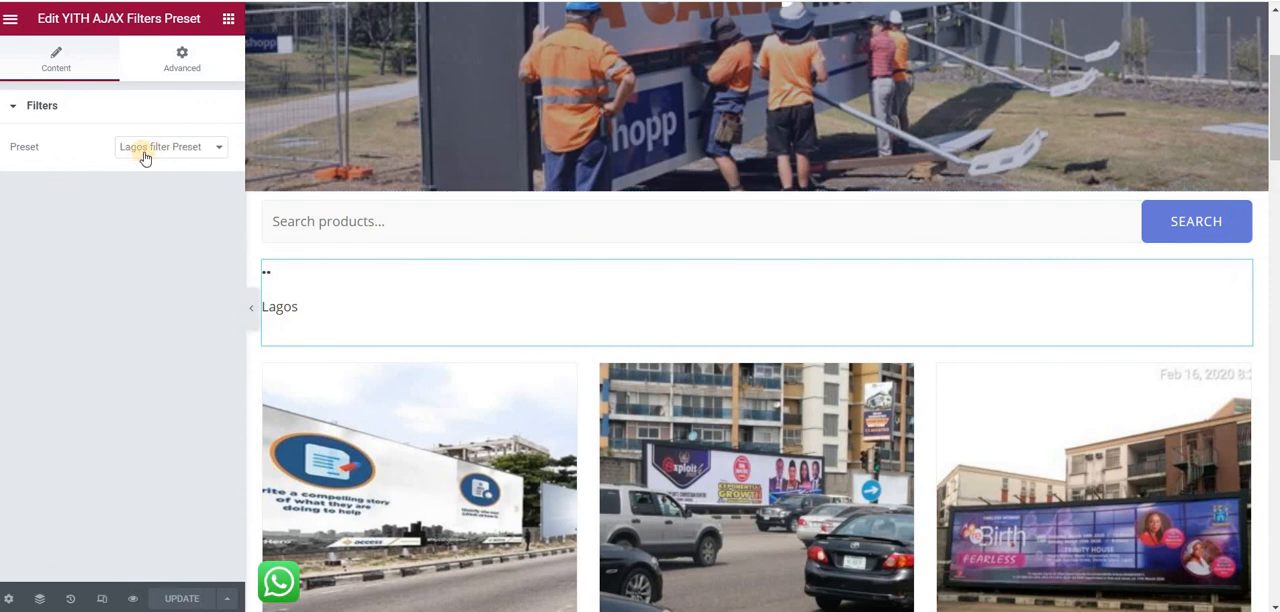
Step: Review the presets available to the YITH AJAX filter widget and switch its preset to test
left_click(215, 150)
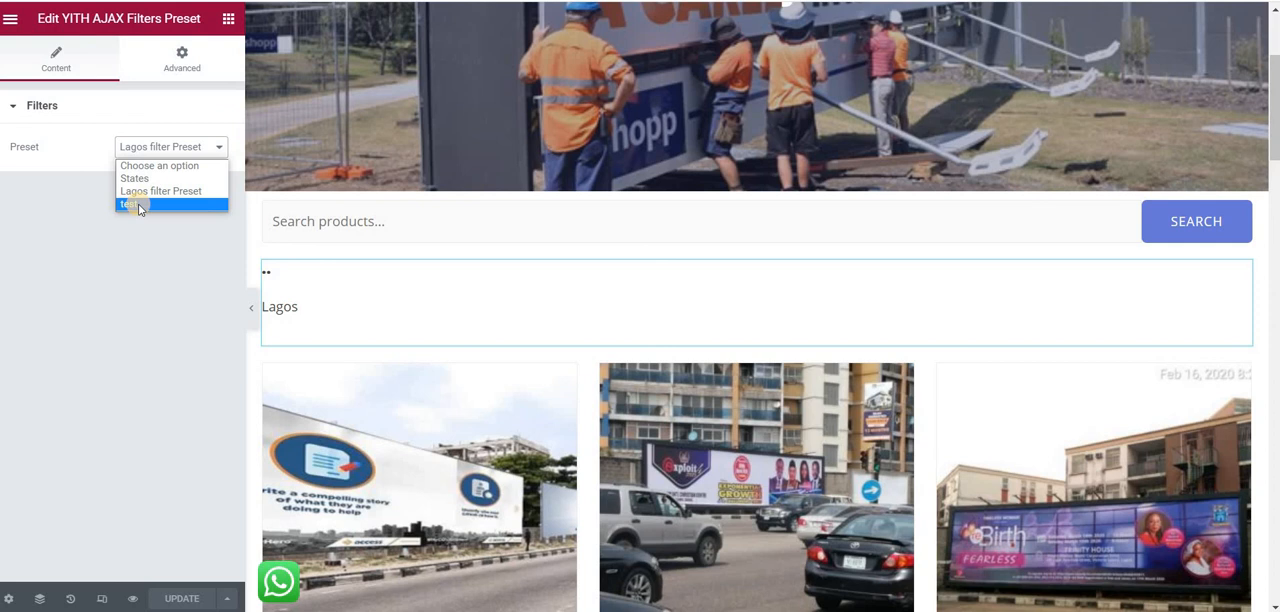
left_click(68, 187)
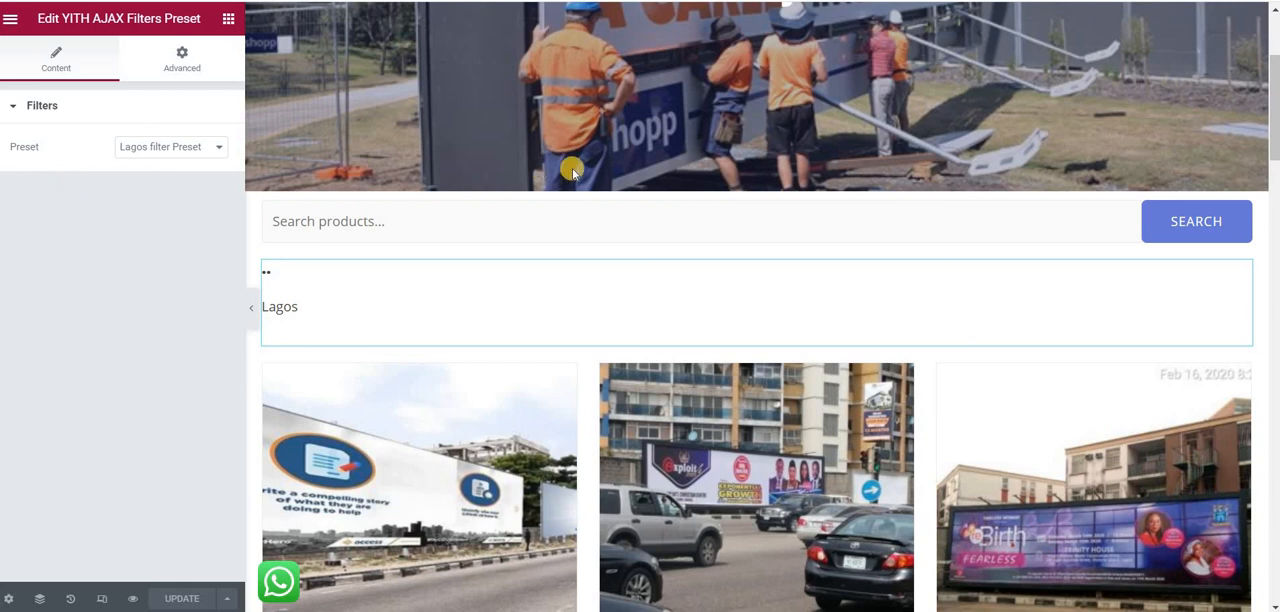
left_click_drag(1274, 90, 1274, 52)
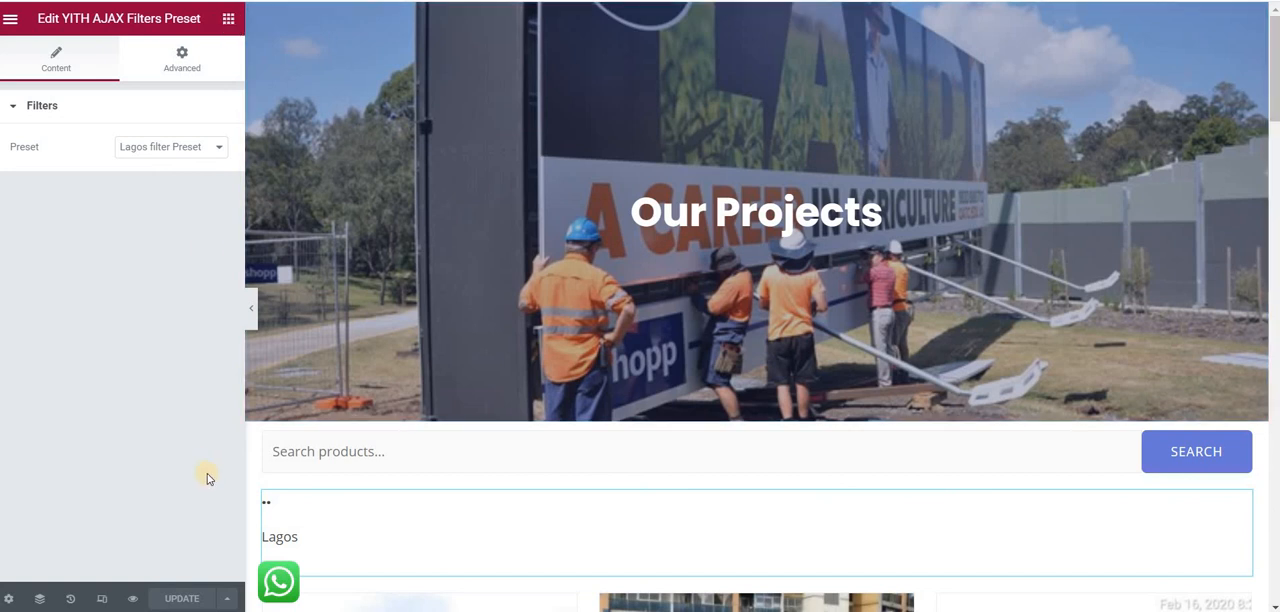
left_click(205, 150)
left_click(163, 205)
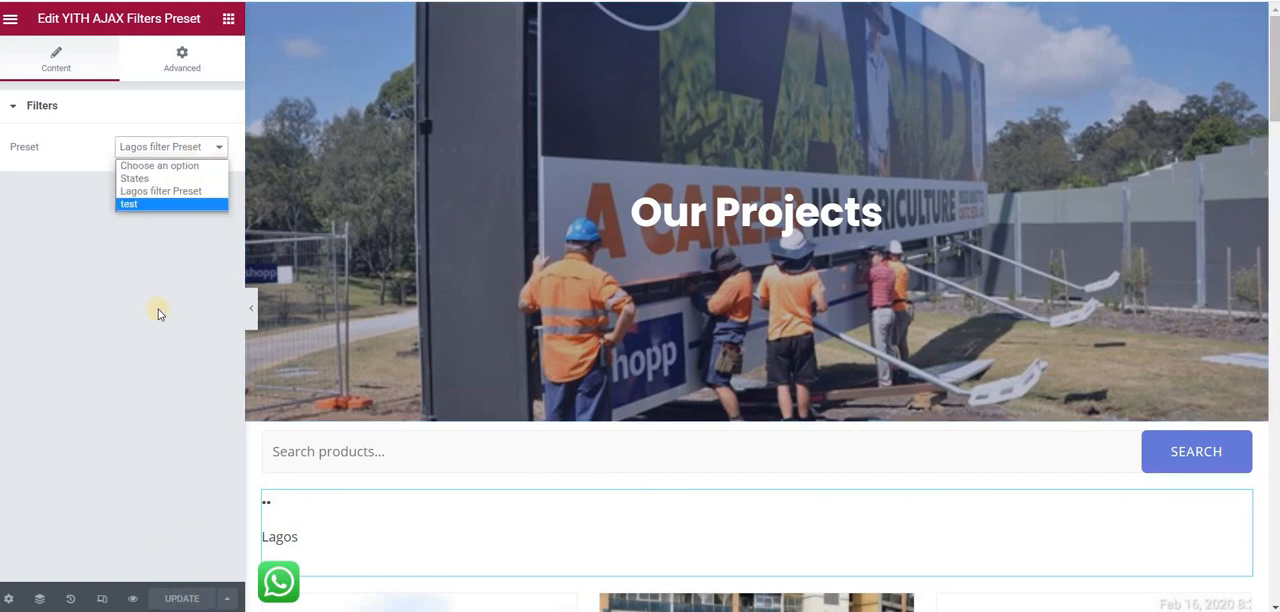
Step: Set the filter widget's preset back to Lagos filter Preset
left_click(172, 148)
left_click(176, 191)
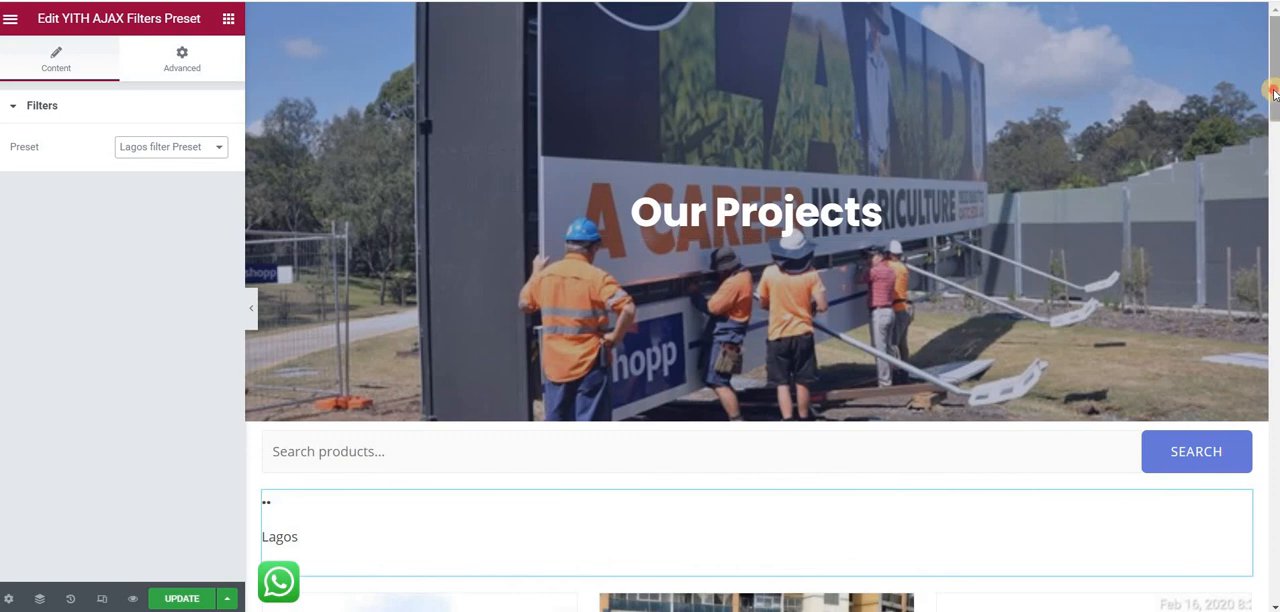
mouse_move(1274, 90)
left_mouse_down()
mouse_move(1275, 161)
mouse_move(1275, 90)
left_mouse_up()
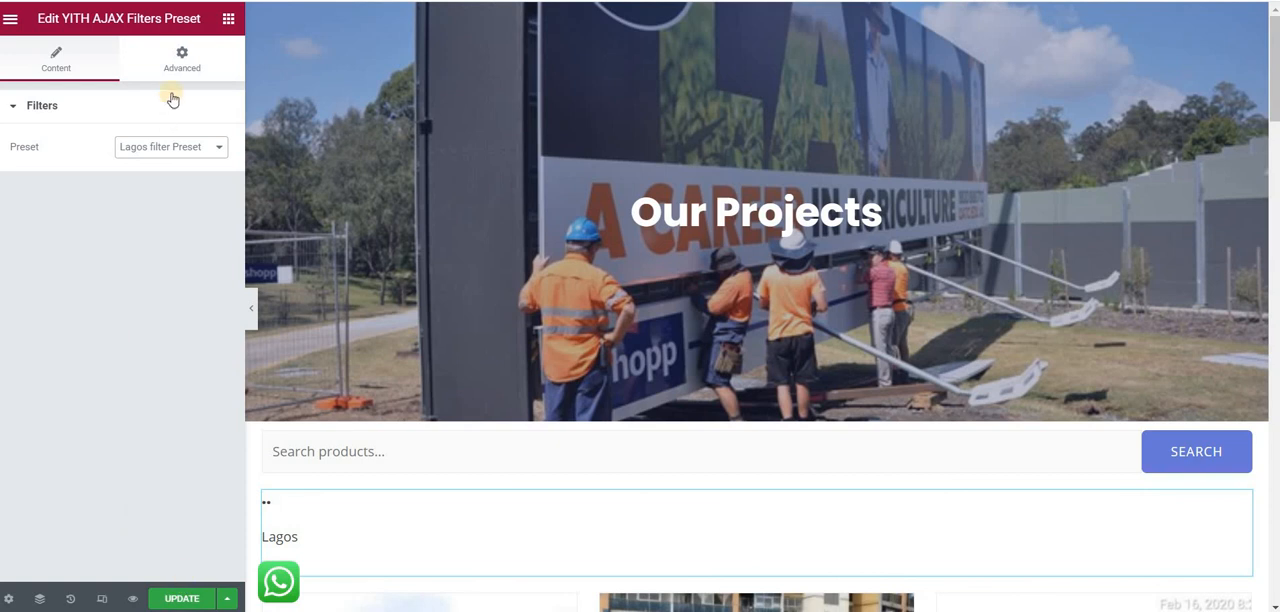
Step: Exit the page editor to the WordPress dashboard without updating the page
left_click(228, 20)
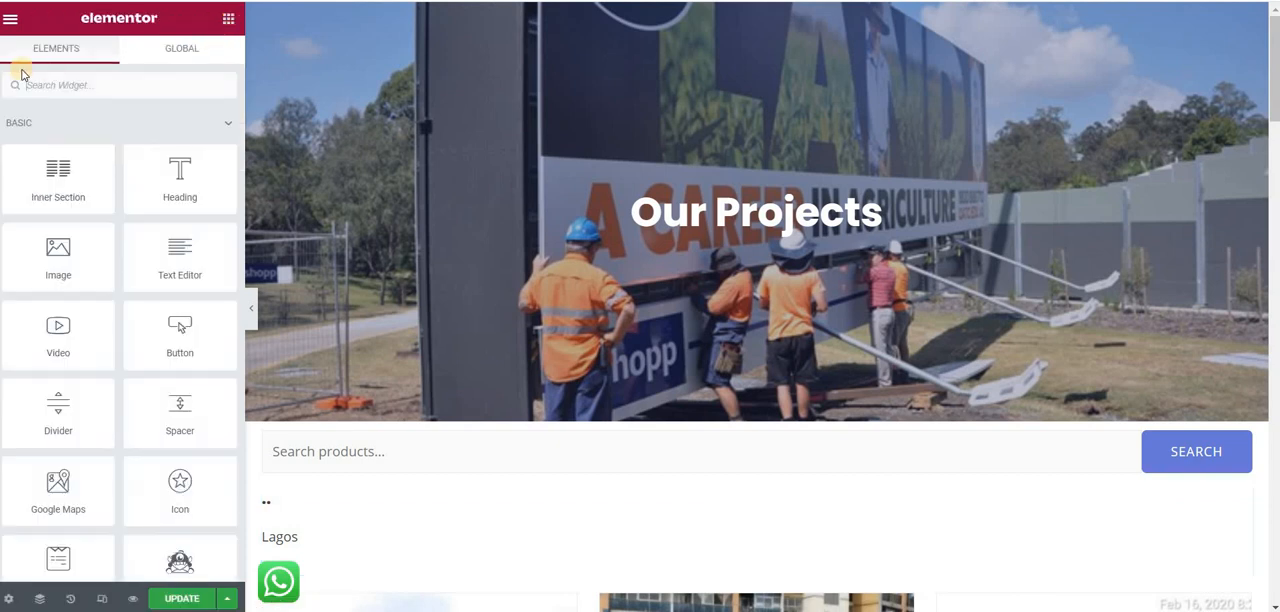
left_click(12, 20)
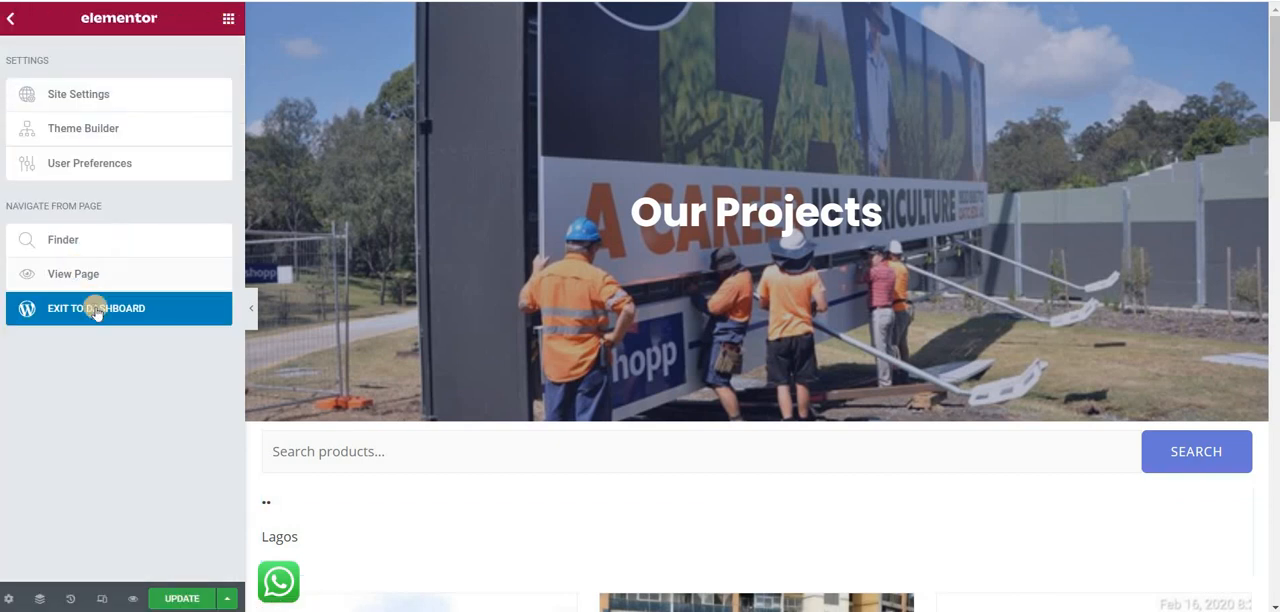
left_click(96, 309)
key("Return")
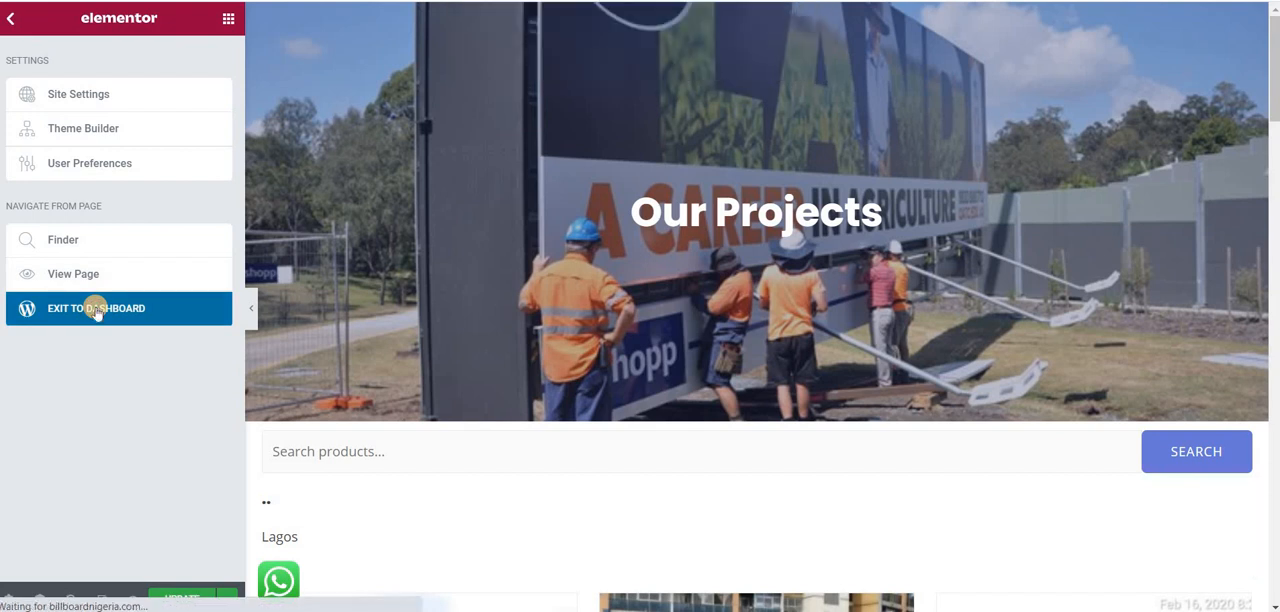